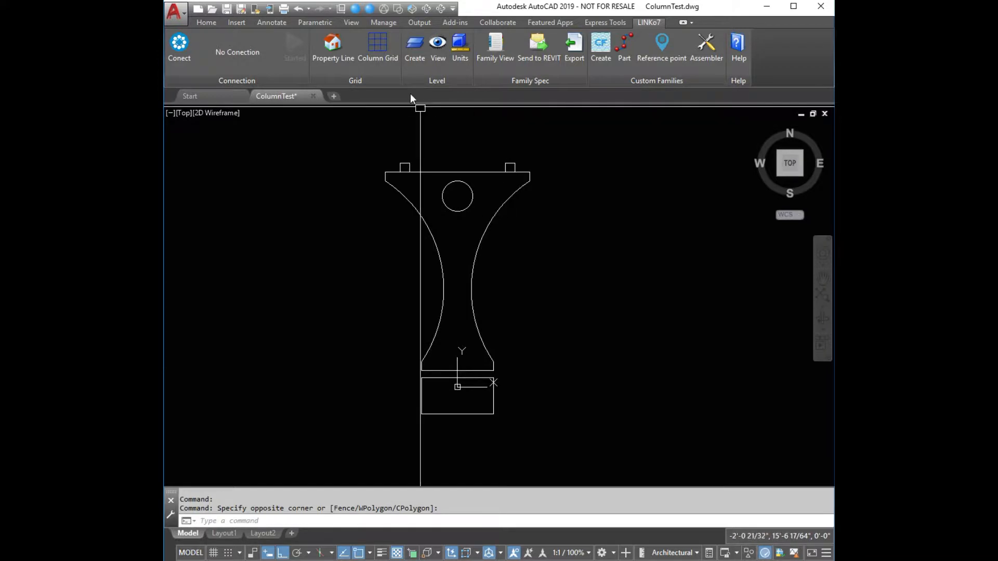
Switch to the NW isometric view and define a new custom family named "test column" with the family type Column.
{"action": "left_click", "coordinate": [411, 9]}
{"action": "scroll", "coordinate": [618, 338], "scroll_direction": "up", "scroll_amount": 2}
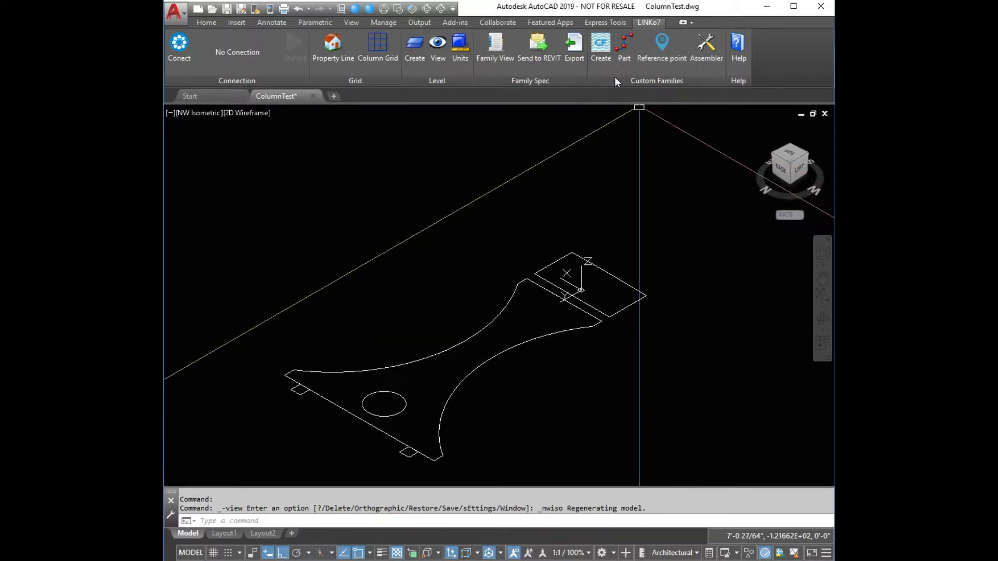
{"action": "left_click", "coordinate": [598, 49]}
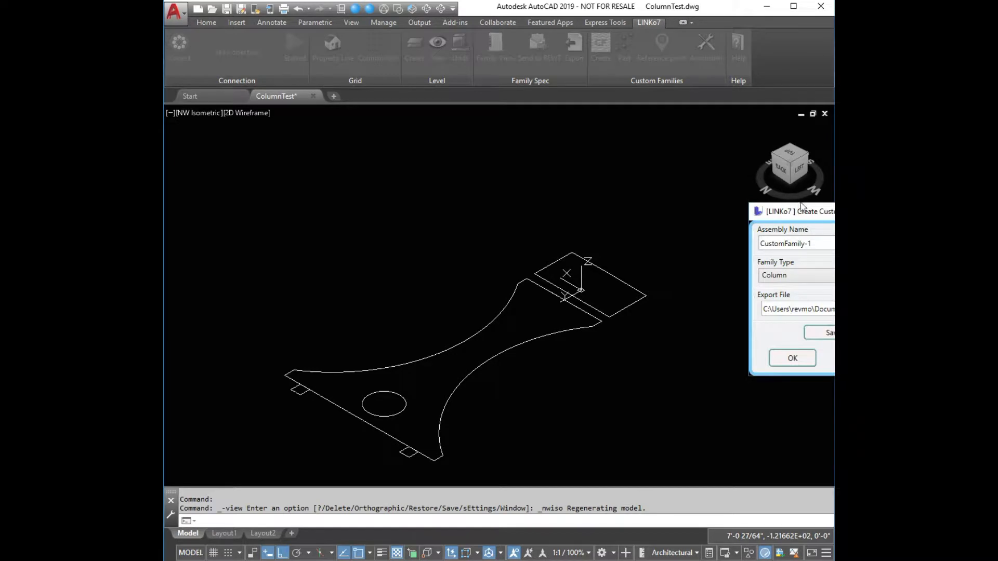
{"action": "left_click_drag", "start_coordinate": [804, 210], "coordinate": [425, 244]}
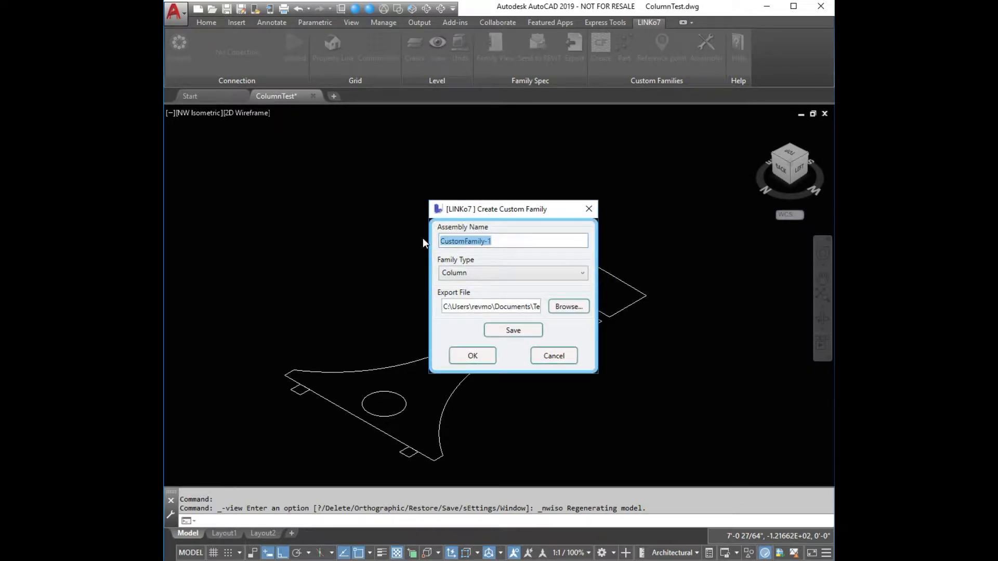
{"action": "type", "text": "test column"}
{"action": "left_click", "coordinate": [474, 272]}
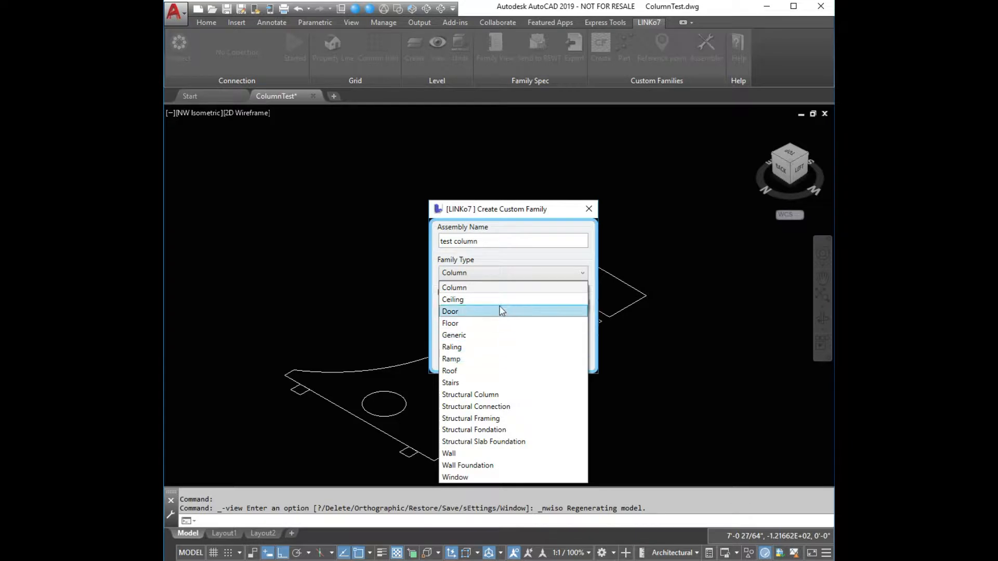
{"action": "left_click", "coordinate": [559, 257]}
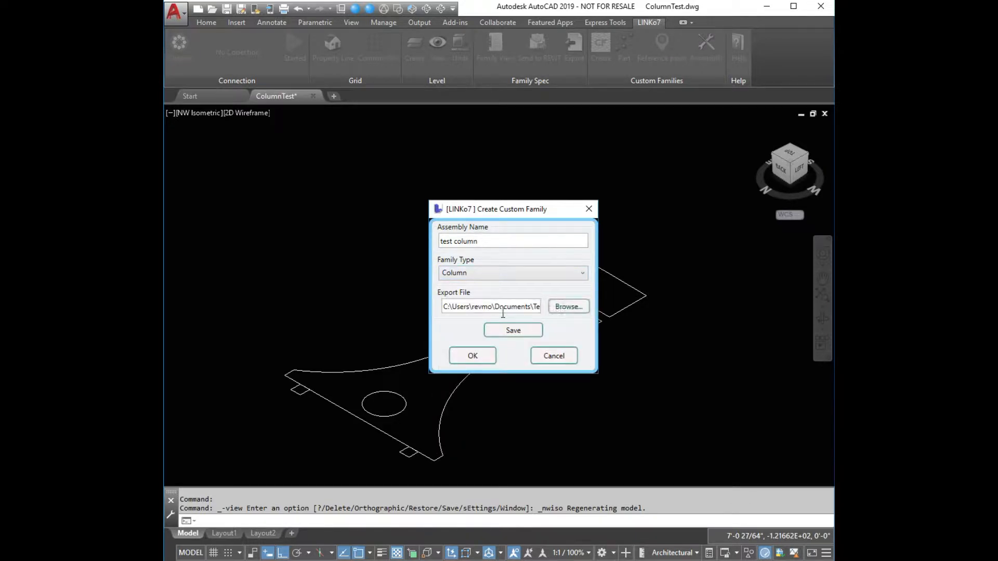
Set the custom family's export file to "column" in the Documents folder and save the family definition.
{"action": "left_click", "coordinate": [568, 308]}
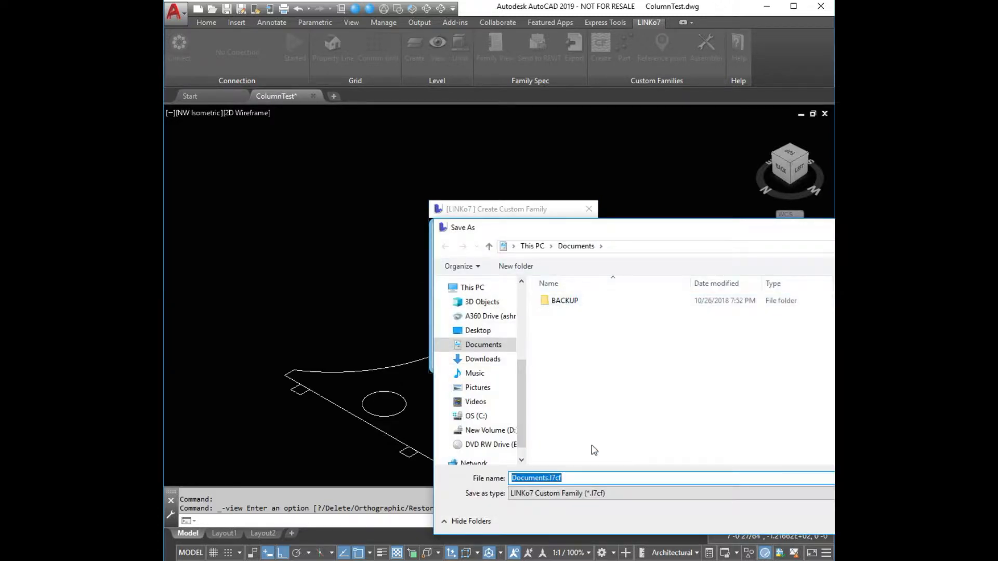
{"action": "left_click_drag", "start_coordinate": [658, 235], "coordinate": [445, 138]}
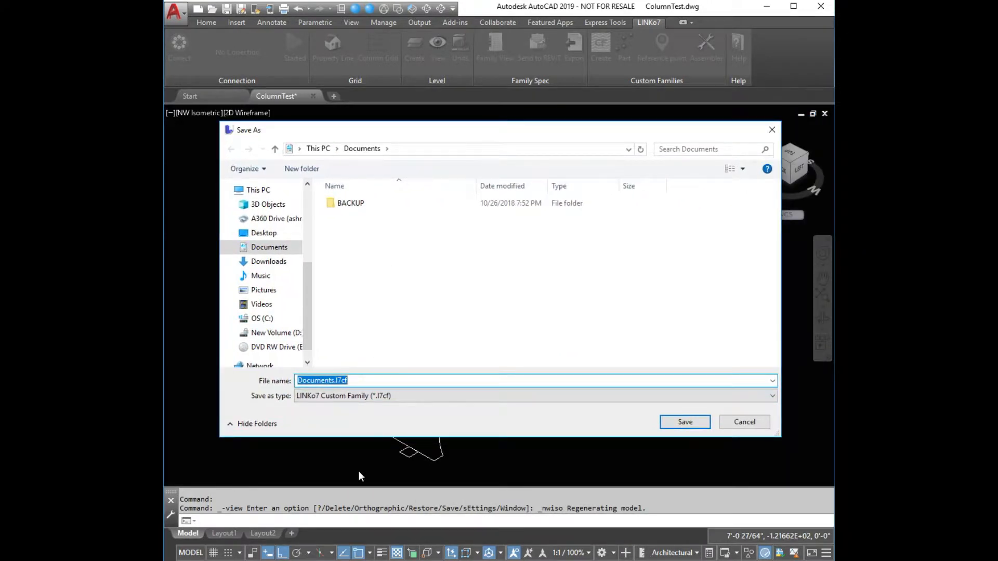
{"action": "type", "text": "c"}
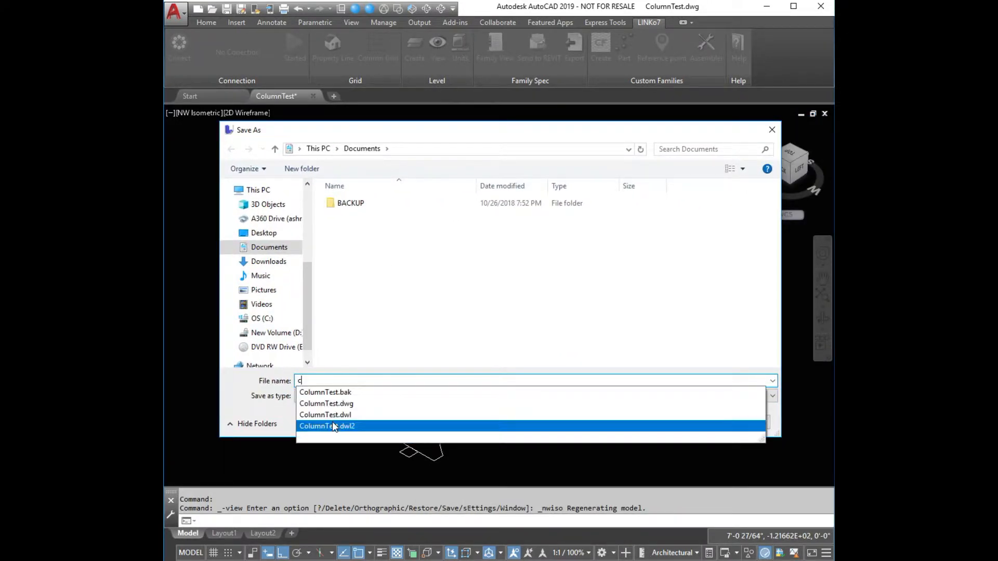
{"action": "type", "text": "olumn"}
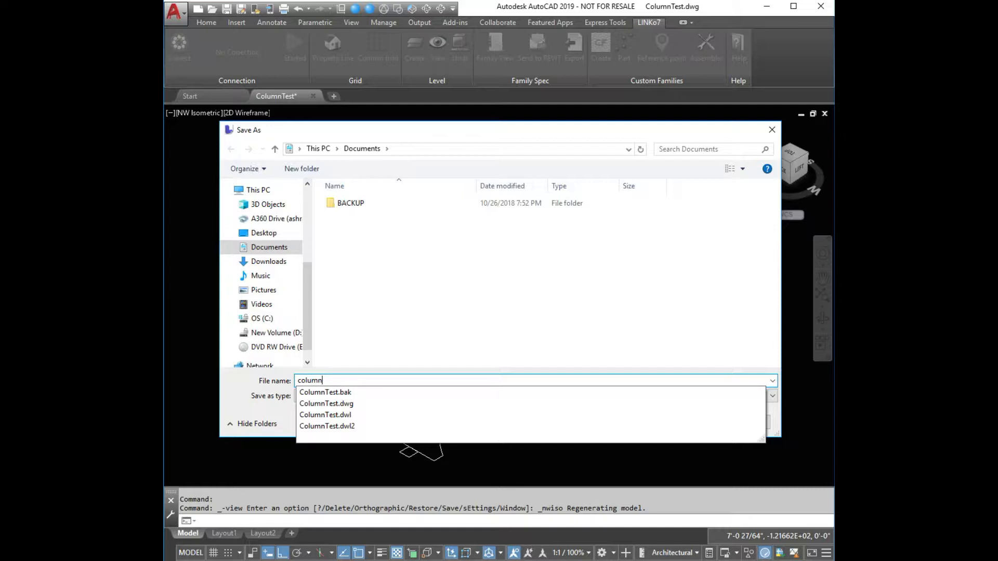
{"action": "left_click", "coordinate": [401, 303]}
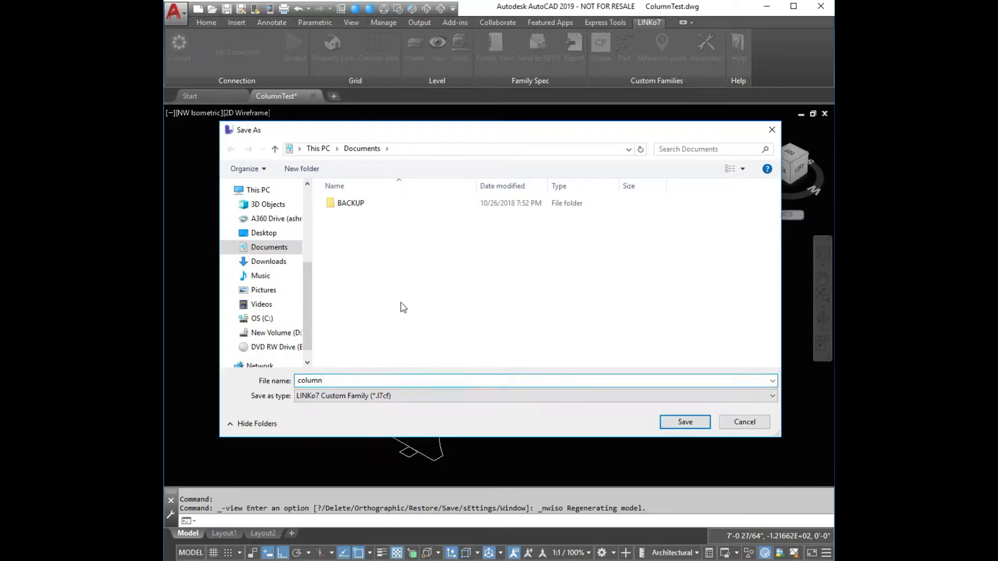
{"action": "left_click", "coordinate": [684, 422]}
{"action": "left_click", "coordinate": [512, 331]}
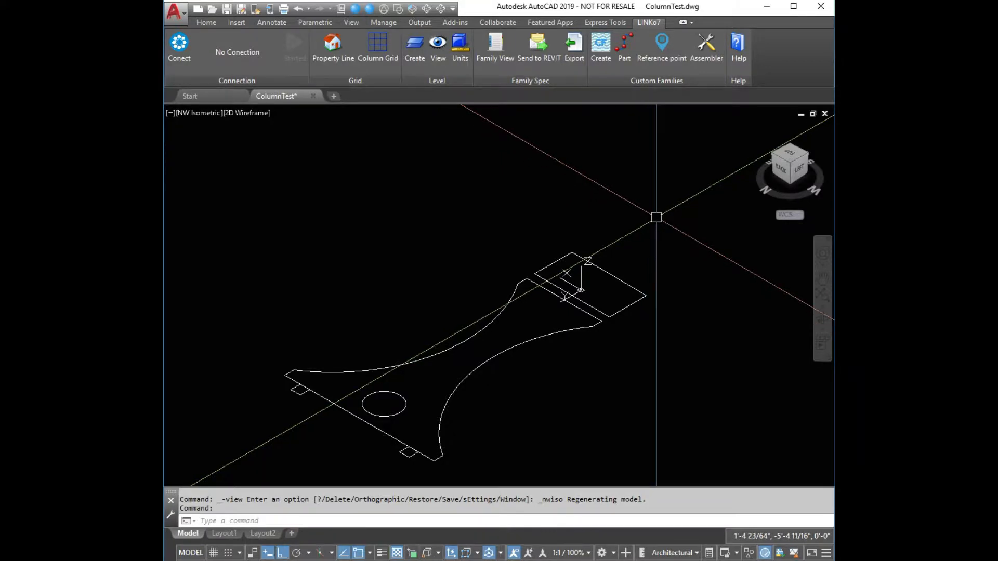
Start creating a part and examine the available plane, extrusion direction and Union/Subtract type options.
{"action": "left_click", "coordinate": [622, 58]}
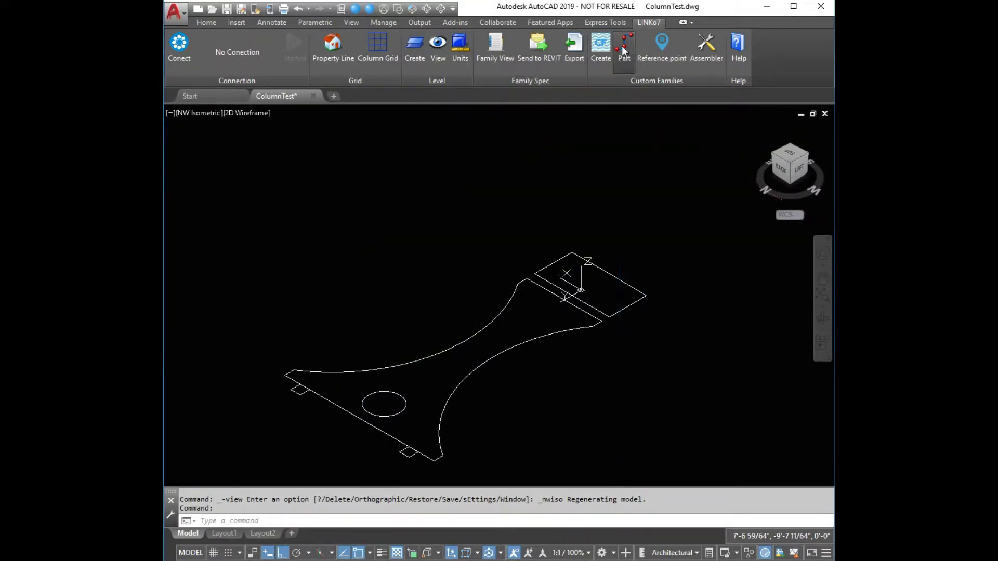
{"action": "mouse_move", "coordinate": [819, 204]}
{"action": "left_mouse_down"}
{"action": "mouse_move", "coordinate": [613, 196]}
{"action": "mouse_move", "coordinate": [569, 181]}
{"action": "mouse_move", "coordinate": [358, 156]}
{"action": "left_mouse_up"}
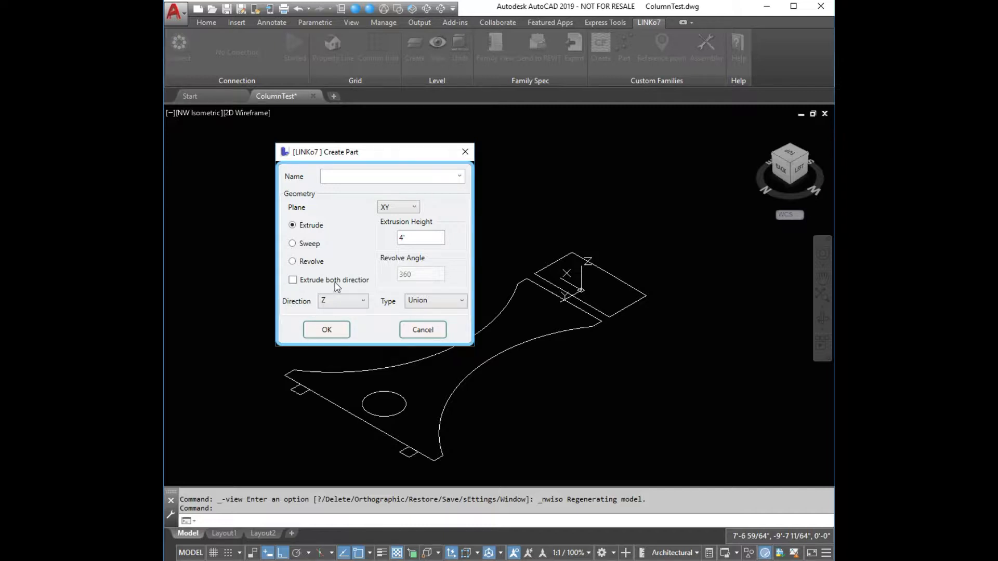
{"action": "left_click", "coordinate": [402, 208]}
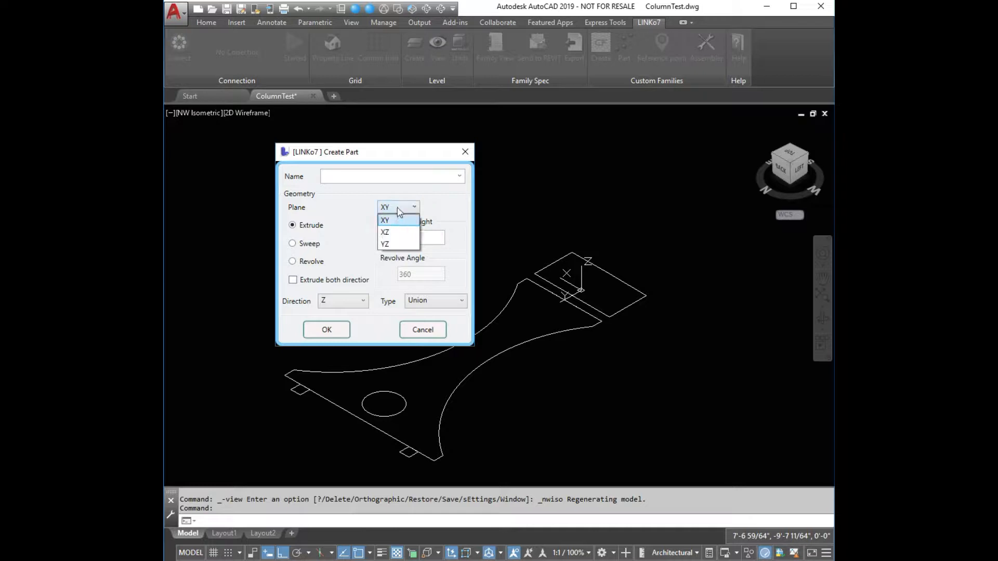
{"action": "left_click", "coordinate": [399, 209]}
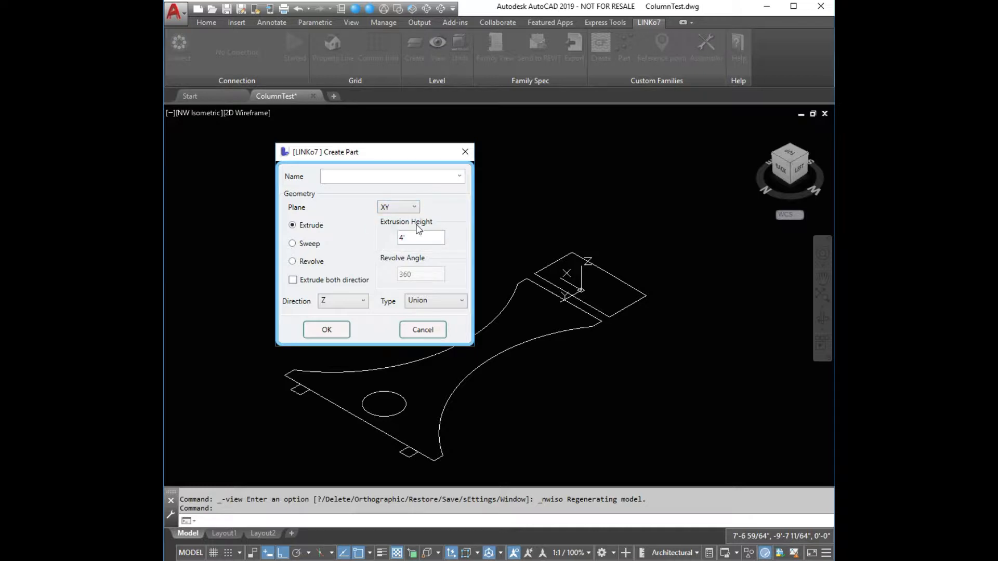
{"action": "left_click", "coordinate": [337, 305]}
{"action": "left_click", "coordinate": [338, 305]}
{"action": "left_click", "coordinate": [431, 302]}
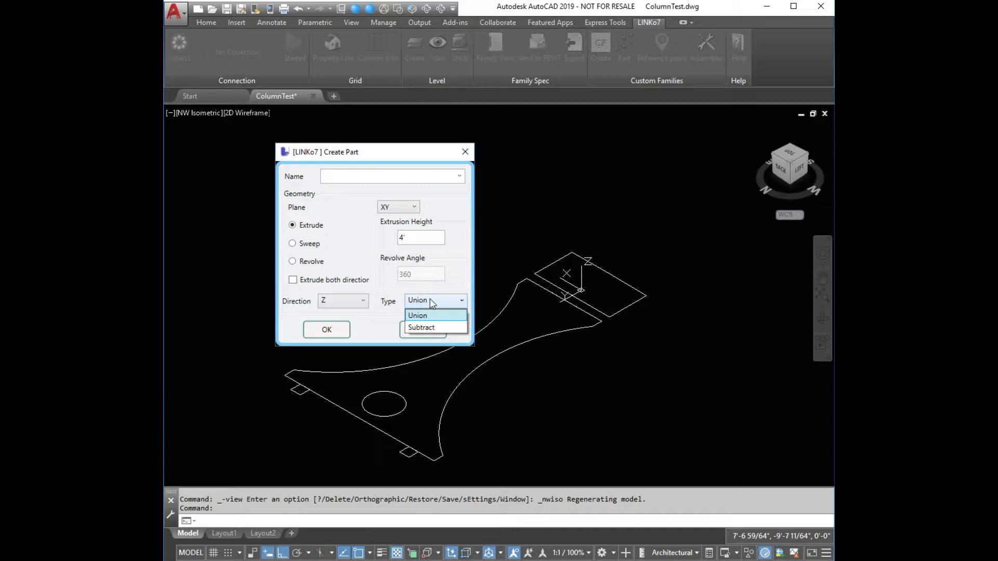
{"action": "left_click", "coordinate": [400, 152]}
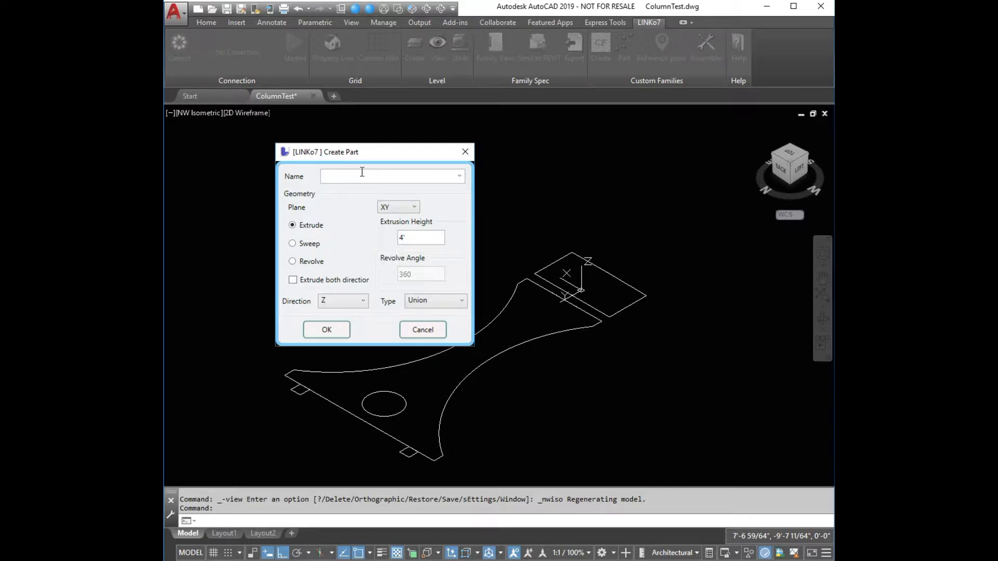
Create a part named "Base" by extruding the rectangle at the origin 4' along Z on the XY plane as a Union.
{"action": "type", "text": "Base"}
{"action": "left_click", "coordinate": [409, 237]}
{"action": "type", "text": "4'"}
{"action": "left_click", "coordinate": [330, 335]}
{"action": "left_click", "coordinate": [643, 302]}
{"action": "key", "text": "Return"}
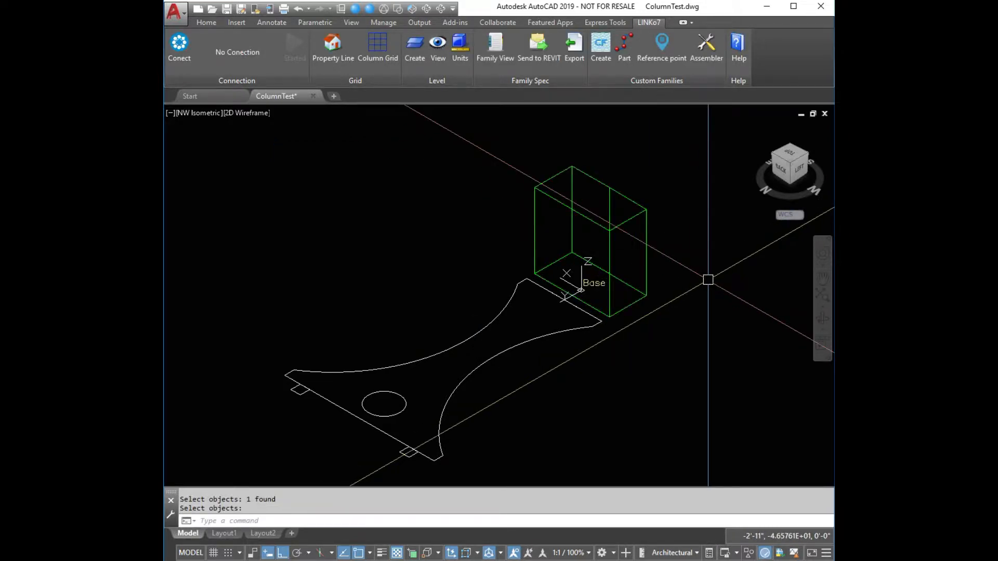
{"action": "key", "text": "Escape"}
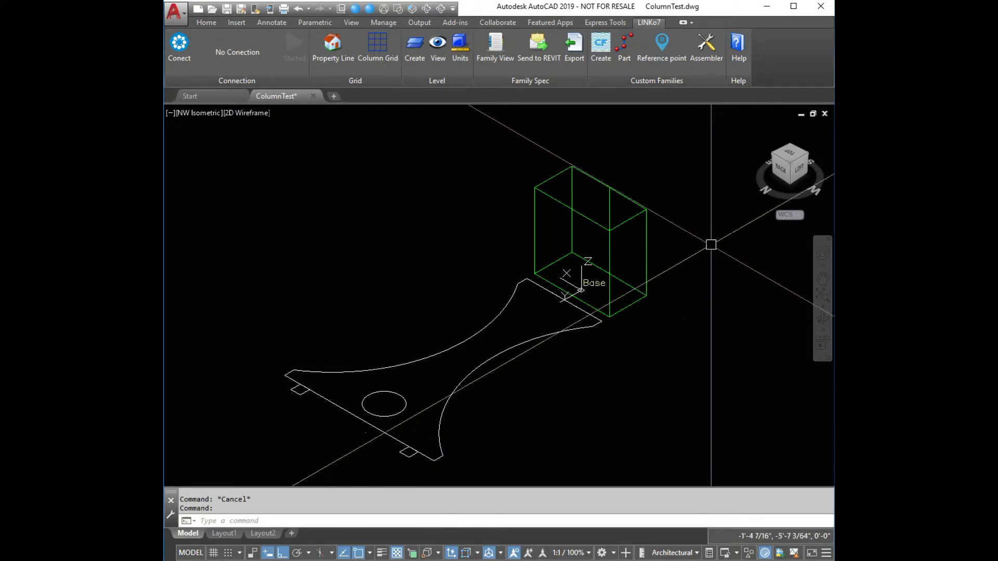
Create a Union part named "middle" by extruding the curved column outline 20" in both directions along Z.
{"action": "left_click", "coordinate": [601, 47]}
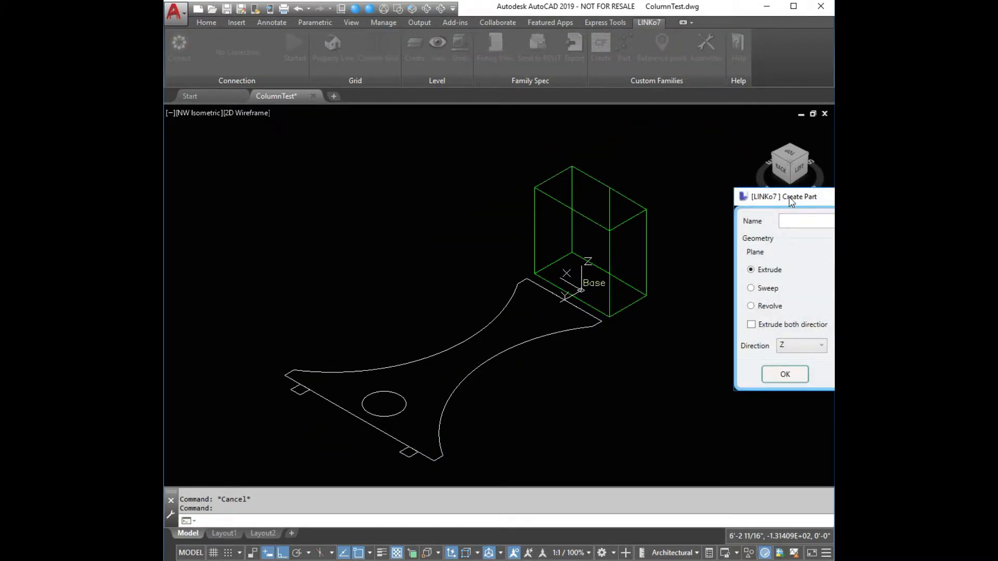
{"action": "left_click", "coordinate": [483, 233]}
{"action": "type", "text": "middle"}
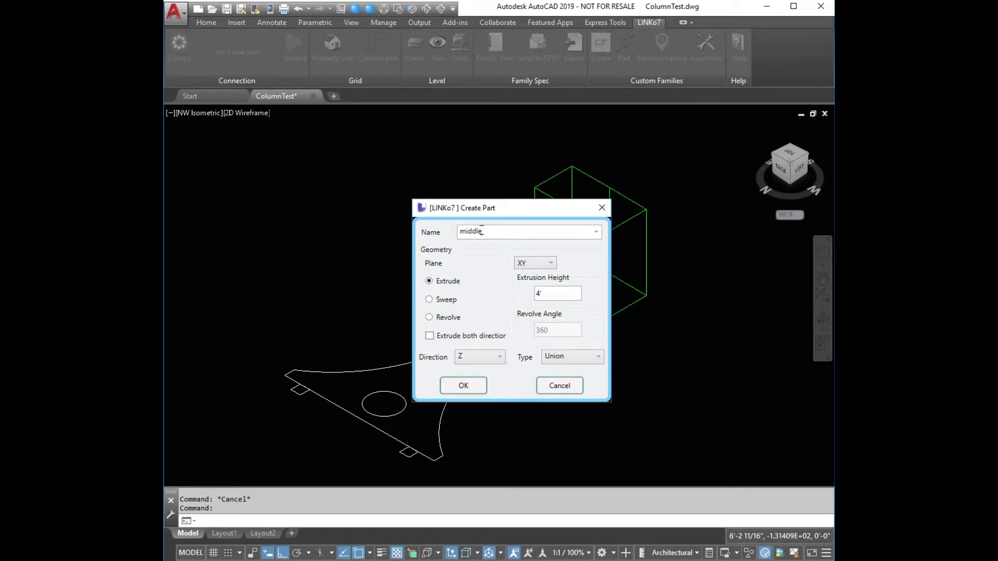
{"action": "left_click_drag", "start_coordinate": [554, 292], "coordinate": [528, 295]}
{"action": "type", "text": "20"}
{"action": "left_click", "coordinate": [430, 337]}
{"action": "left_click", "coordinate": [466, 386]}
{"action": "left_click", "coordinate": [508, 349]}
{"action": "key", "text": "Return"}
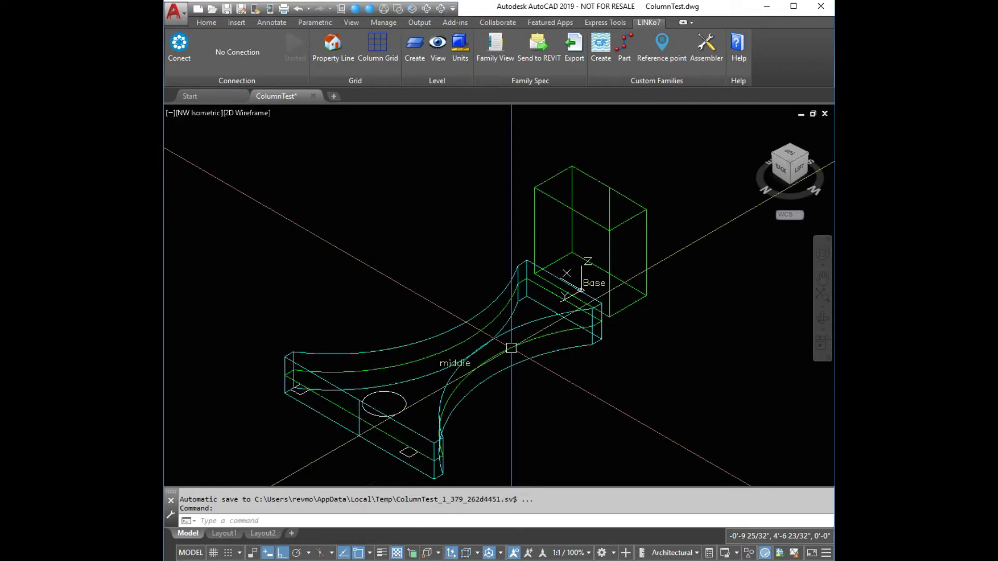
Define a new XY-plane part named "hole" as a 1'-8" extrusion in both directions.
{"action": "scroll", "coordinate": [641, 349], "scroll_direction": "down", "scroll_amount": 3}
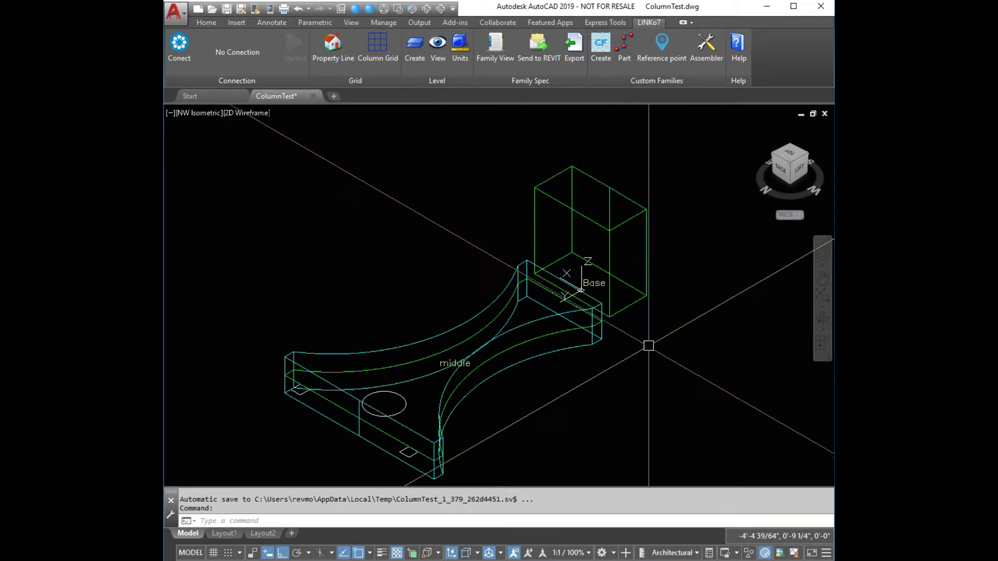
{"action": "scroll", "coordinate": [563, 390], "scroll_direction": "up", "scroll_amount": 3}
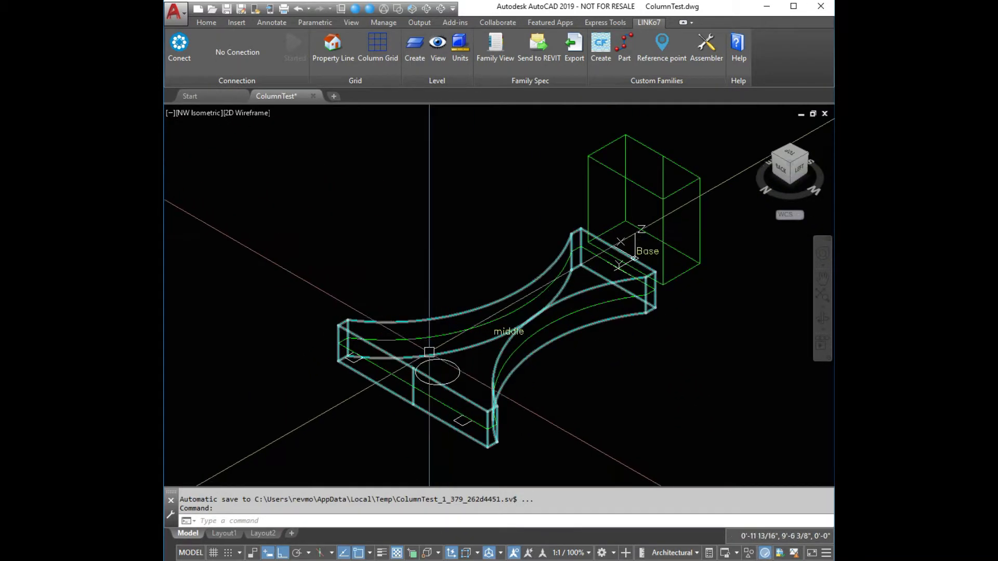
{"action": "left_click", "coordinate": [624, 51]}
{"action": "left_click_drag", "start_coordinate": [789, 197], "coordinate": [528, 202]}
{"action": "left_click", "coordinate": [562, 228]}
{"action": "type", "text": "hole"}
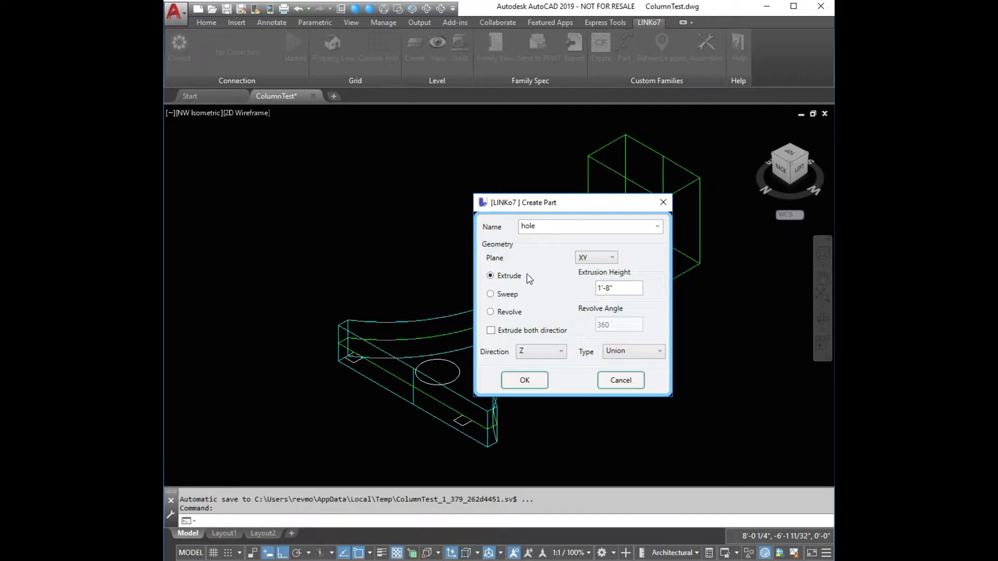
{"action": "left_click", "coordinate": [596, 288]}
{"action": "left_click_drag", "start_coordinate": [594, 286], "coordinate": [582, 285]}
{"action": "left_click", "coordinate": [490, 331]}
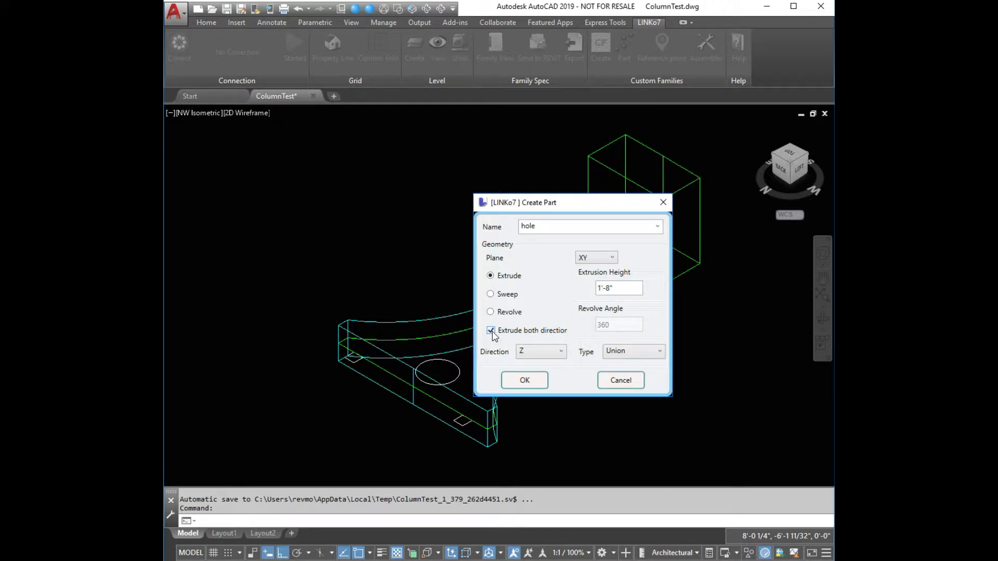
Set the hole part's type to Subtract and create it from the circle in the column's wide end.
{"action": "left_click", "coordinate": [618, 351]}
{"action": "left_click", "coordinate": [620, 377]}
{"action": "left_click", "coordinate": [520, 382]}
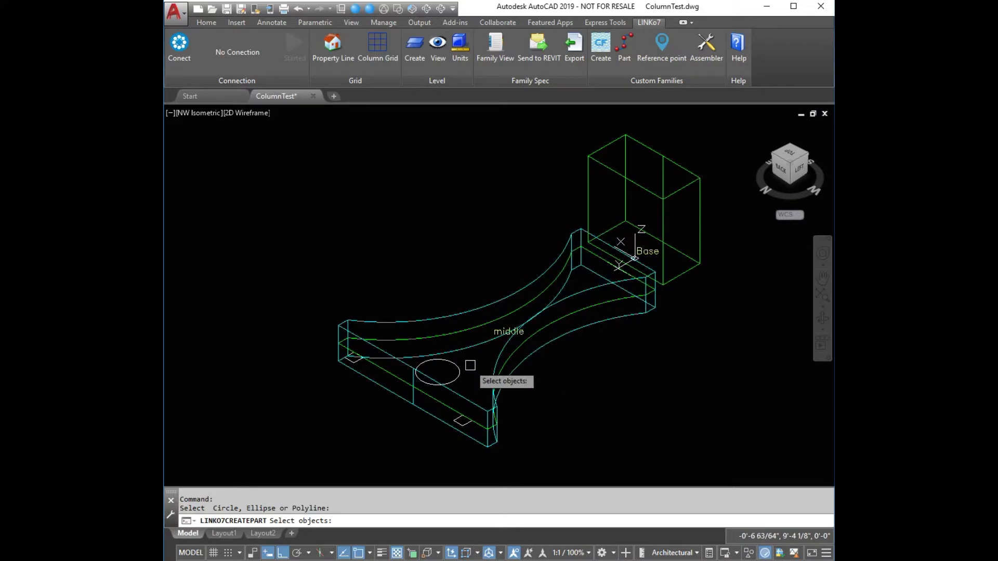
{"action": "left_click", "coordinate": [457, 366]}
{"action": "key", "text": "Return"}
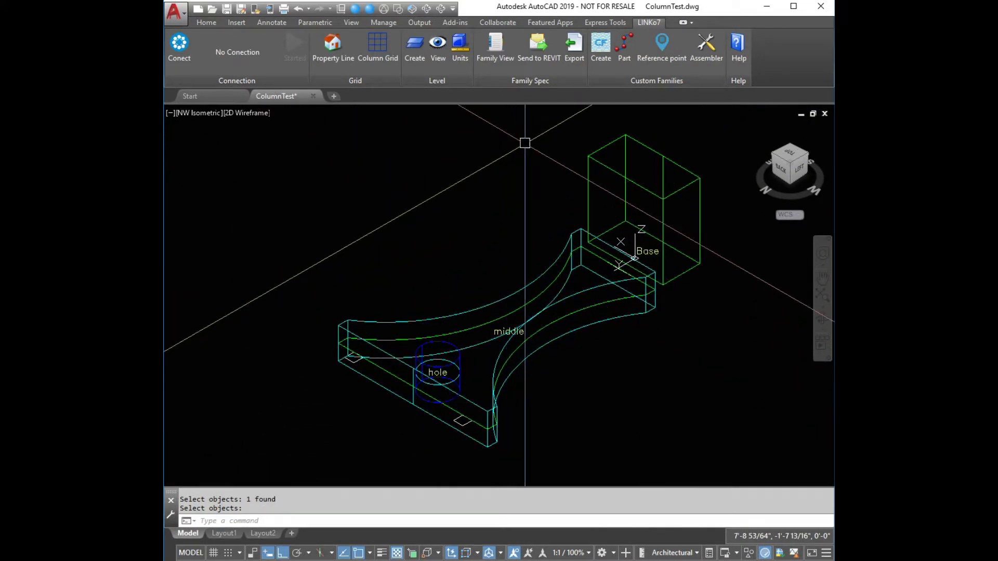
Create a Union part named "support-1" by extruding the small square on the positive X side 1'-8" in both directions.
{"action": "left_click", "coordinate": [623, 46]}
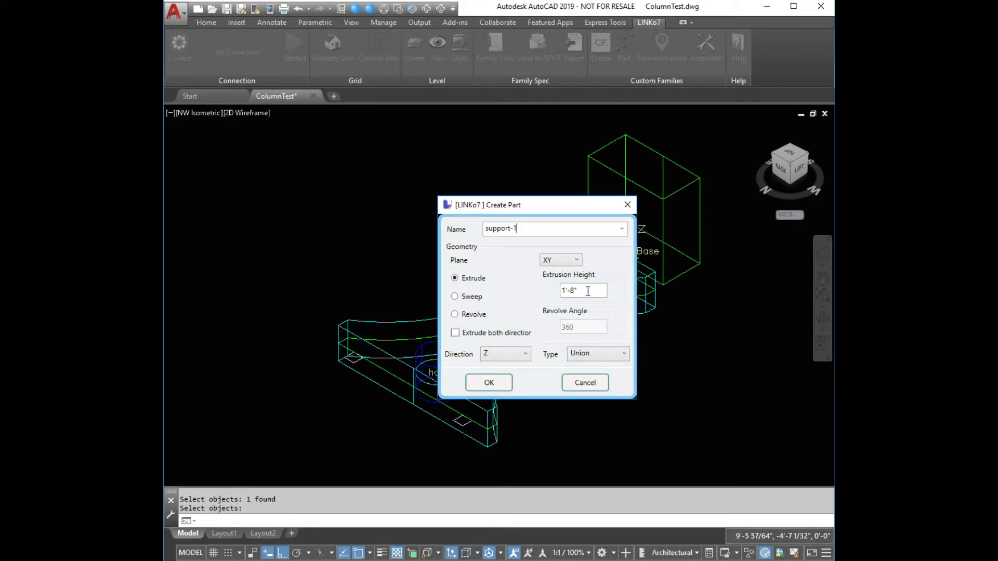
{"action": "left_click", "coordinate": [455, 332]}
{"action": "left_click", "coordinate": [487, 383]}
{"action": "scroll", "coordinate": [356, 345], "scroll_direction": "up", "scroll_amount": 5}
{"action": "left_click", "coordinate": [366, 333]}
{"action": "key", "text": "Return"}
{"action": "scroll", "coordinate": [363, 336], "scroll_direction": "down", "scroll_amount": 4}
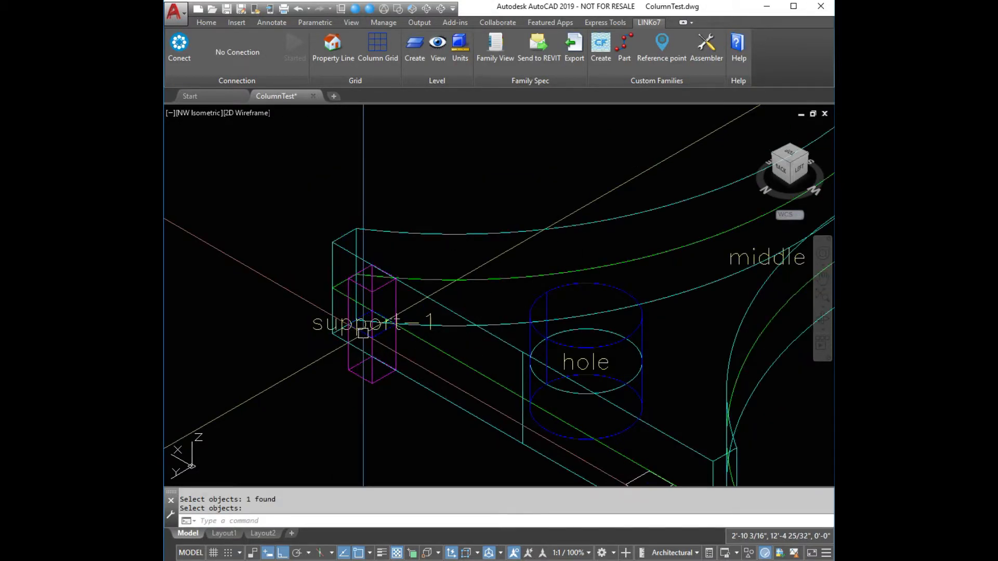
Create a Union part named "support-2" by extruding the remaining small square 1'-8" in both directions.
{"action": "left_click", "coordinate": [617, 52]}
{"action": "left_click_drag", "start_coordinate": [788, 193], "coordinate": [469, 137]}
{"action": "left_click", "coordinate": [475, 158]}
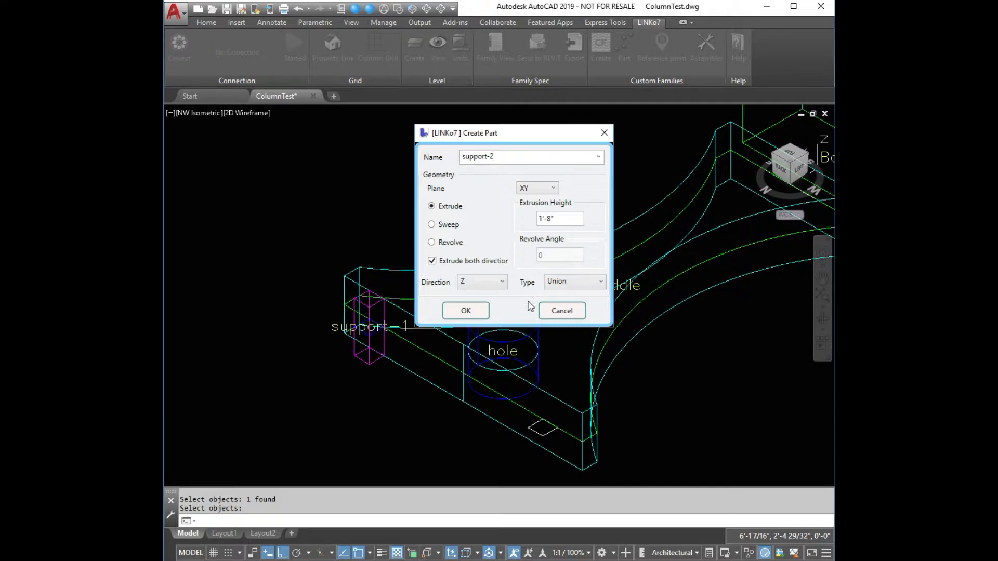
{"action": "left_click", "coordinate": [465, 312]}
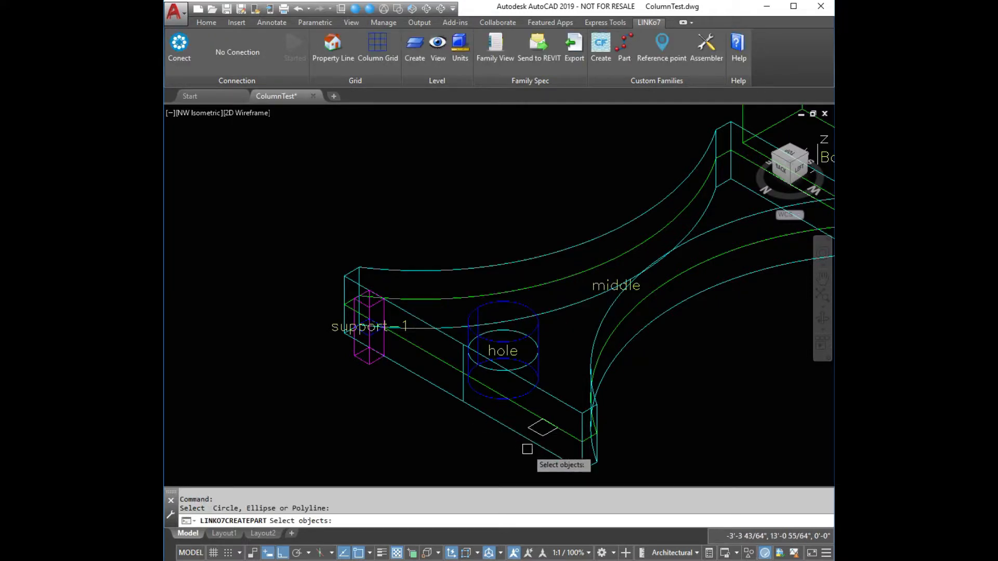
{"action": "left_click", "coordinate": [535, 432]}
{"action": "key", "text": "Return"}
{"action": "scroll", "coordinate": [437, 424], "scroll_direction": "down", "scroll_amount": 5}
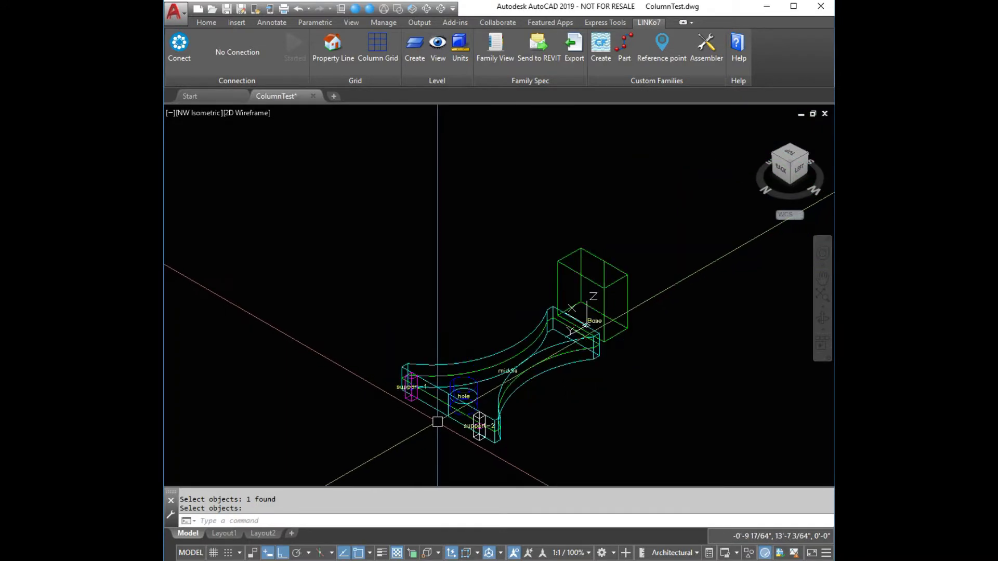
{"action": "scroll", "coordinate": [462, 404], "scroll_direction": "up", "scroll_amount": 3}
{"action": "scroll", "coordinate": [472, 358], "scroll_direction": "down", "scroll_amount": 3}
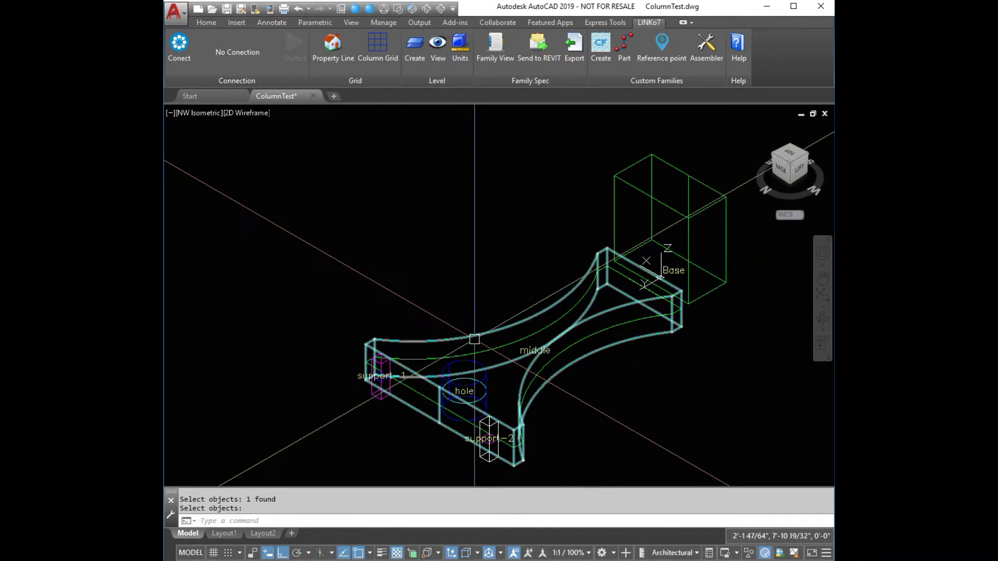
{"action": "scroll", "coordinate": [608, 291], "scroll_direction": "up", "scroll_amount": 3}
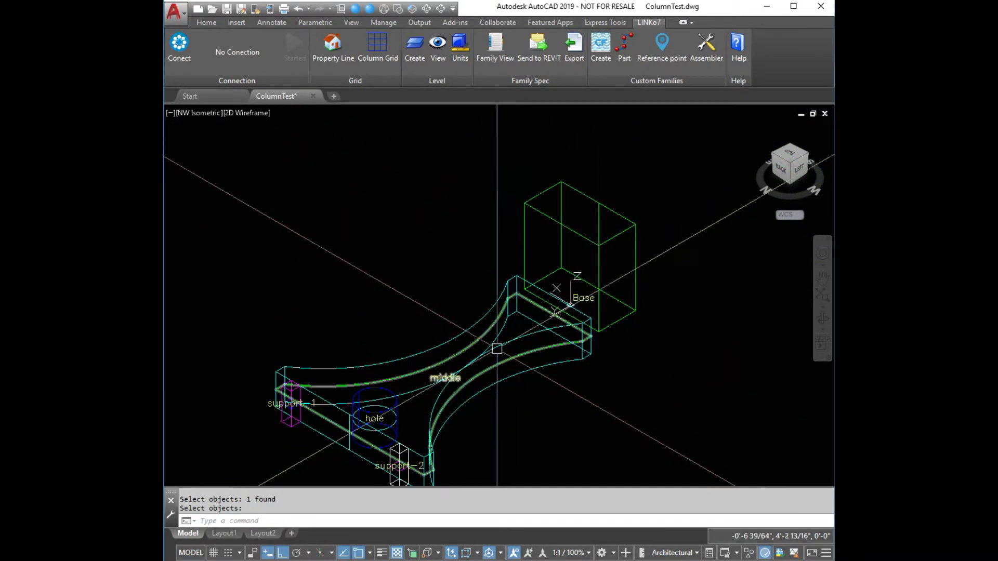
Set up a reference point with X, Y and Z offsets of 0.0 and a size factor of 1.0.
{"action": "scroll", "coordinate": [477, 232], "scroll_direction": "down", "scroll_amount": 3}
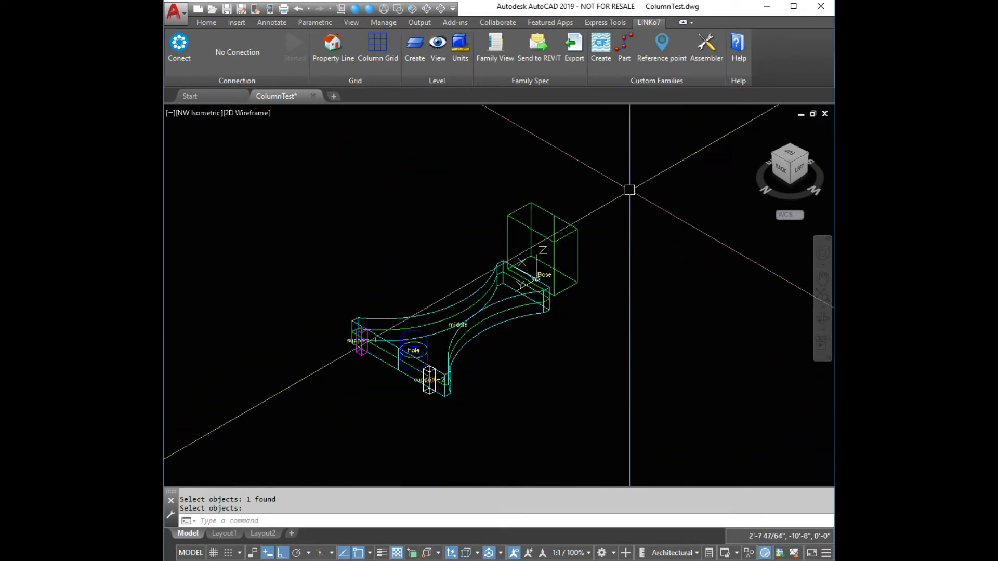
{"action": "left_click", "coordinate": [653, 55]}
{"action": "left_click_drag", "start_coordinate": [791, 228], "coordinate": [376, 161]}
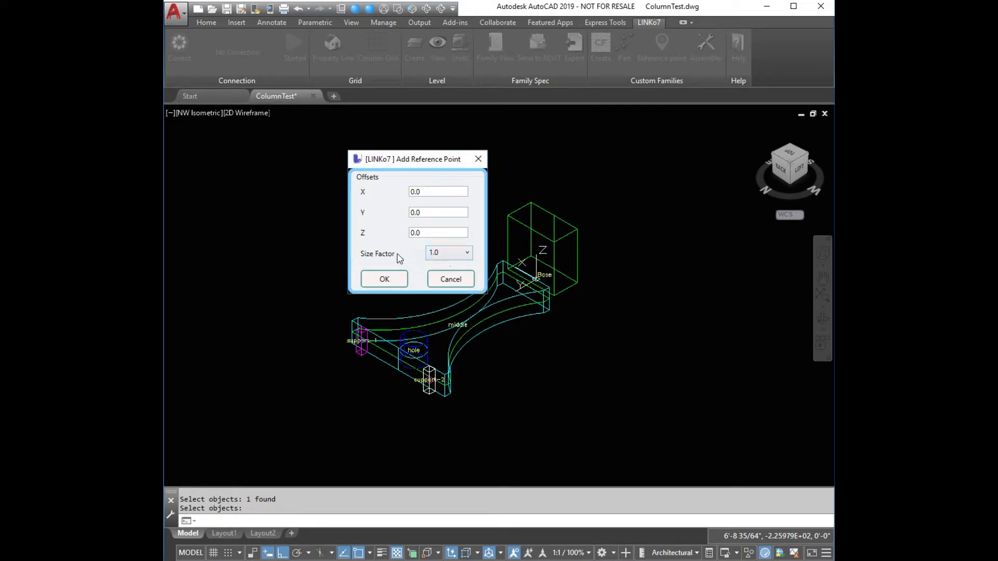
{"action": "left_click", "coordinate": [445, 254]}
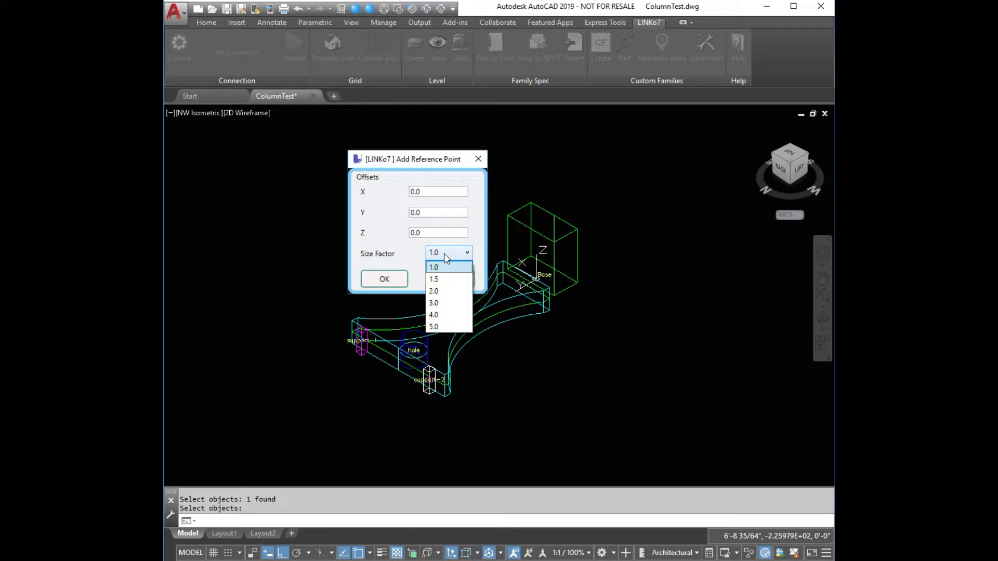
{"action": "left_click", "coordinate": [444, 253]}
{"action": "left_click", "coordinate": [444, 254]}
{"action": "left_click", "coordinate": [444, 270]}
{"action": "left_click", "coordinate": [384, 279]}
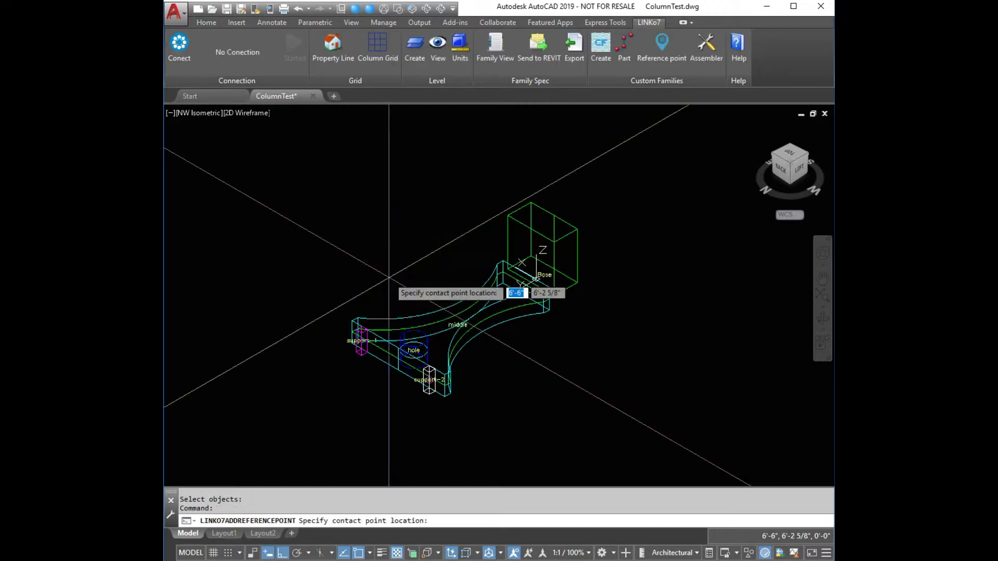
Place the reference point on the base's upper face, with contact and align points at opposite short-edge midpoints and the direction pointing up.
{"action": "scroll", "coordinate": [546, 243], "scroll_direction": "up", "scroll_amount": 2}
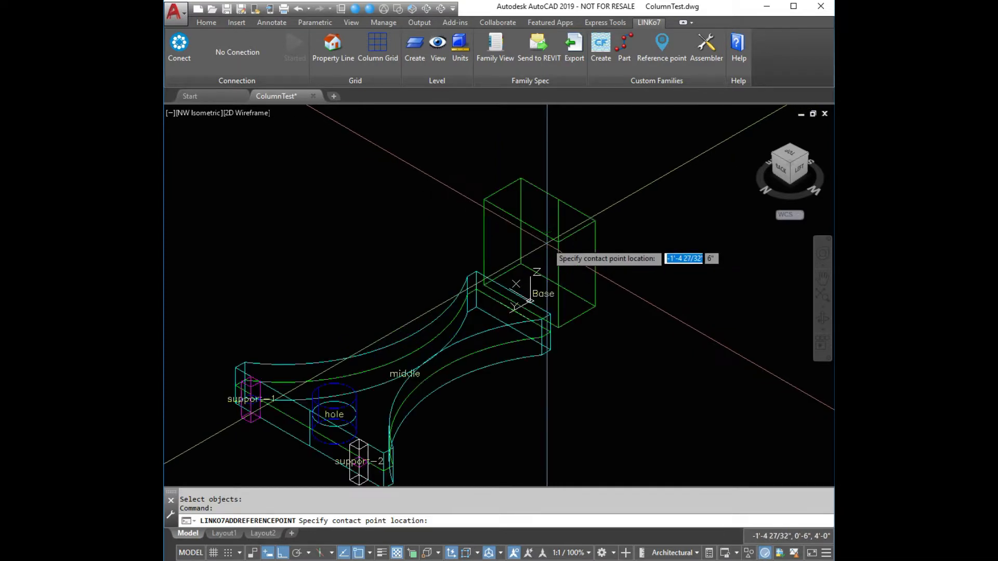
{"action": "left_click", "coordinate": [502, 188]}
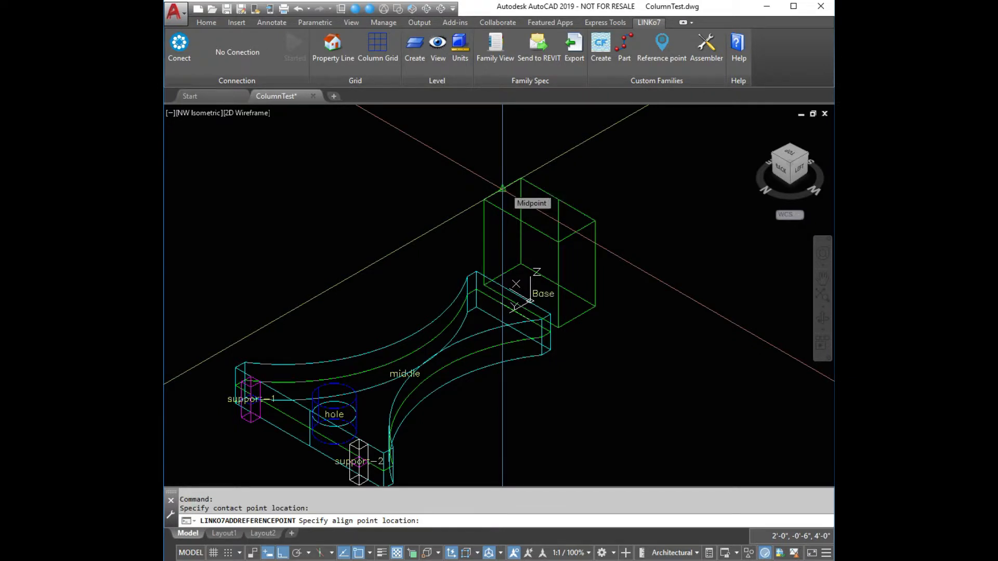
{"action": "left_click", "coordinate": [575, 226]}
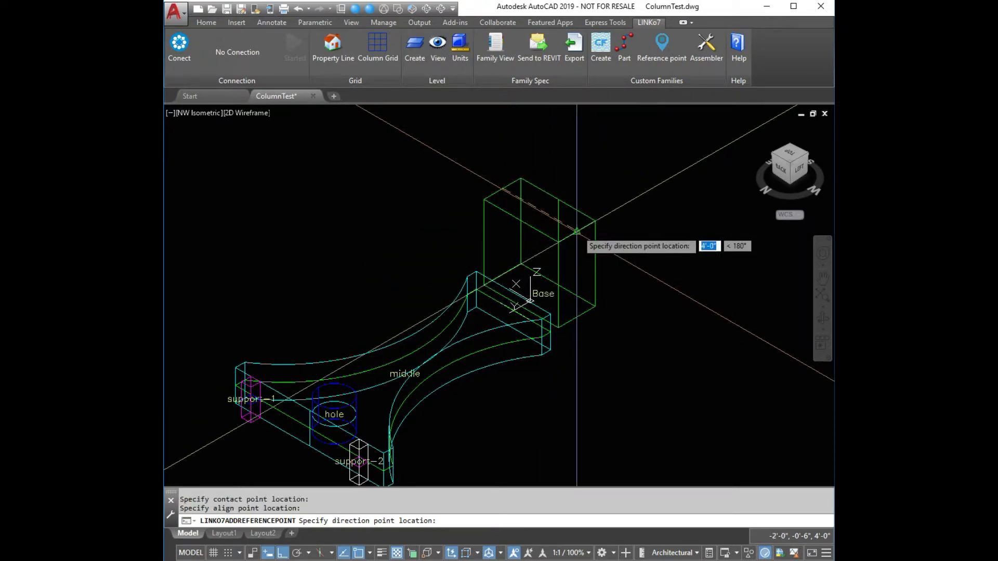
{"action": "left_click", "coordinate": [508, 128]}
{"action": "scroll", "coordinate": [489, 155], "scroll_direction": "up", "scroll_amount": 2}
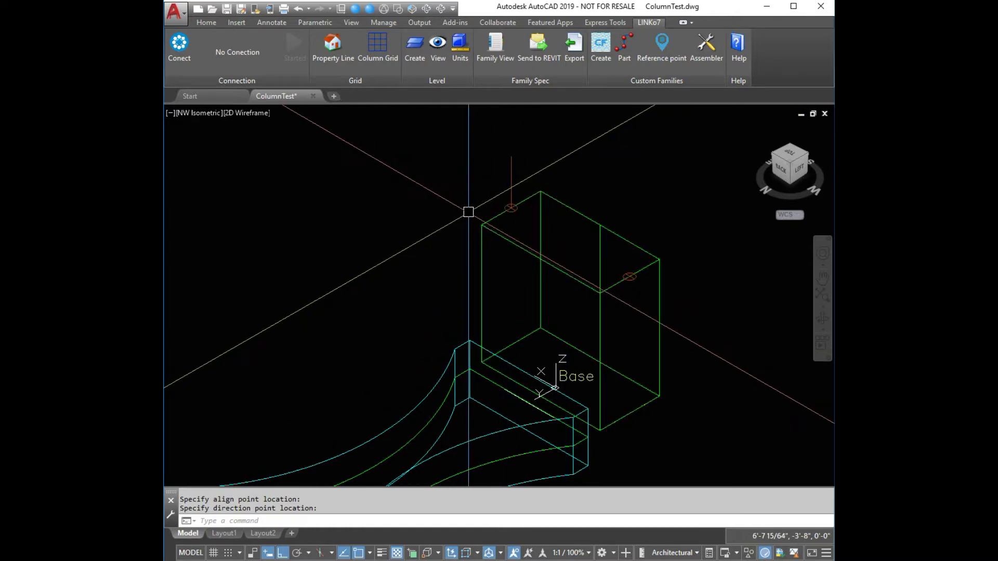
{"action": "scroll", "coordinate": [468, 211], "scroll_direction": "down", "scroll_amount": 2}
{"action": "scroll", "coordinate": [462, 328], "scroll_direction": "up", "scroll_amount": 2}
{"action": "scroll", "coordinate": [461, 327], "scroll_direction": "down", "scroll_amount": 2}
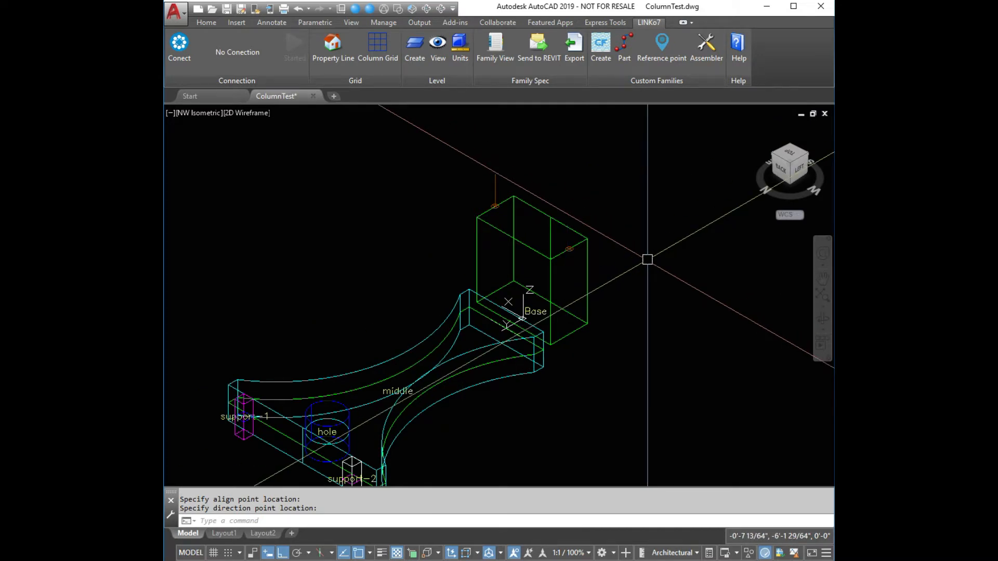
Start the Assembler and select the middle part's profile and extruded solid as the part to assemble.
{"action": "left_click", "coordinate": [703, 48]}
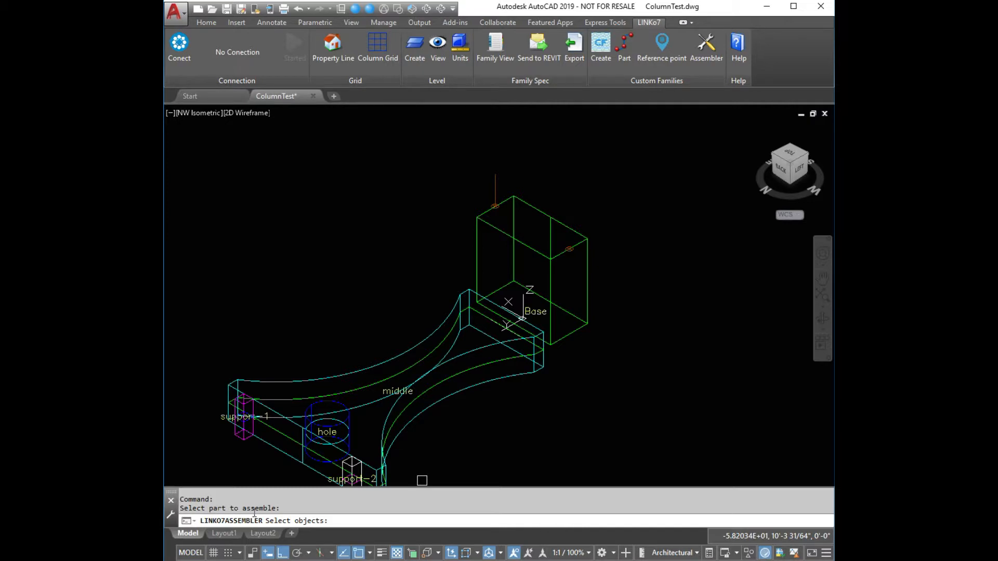
{"action": "scroll", "coordinate": [508, 380], "scroll_direction": "up", "scroll_amount": 2}
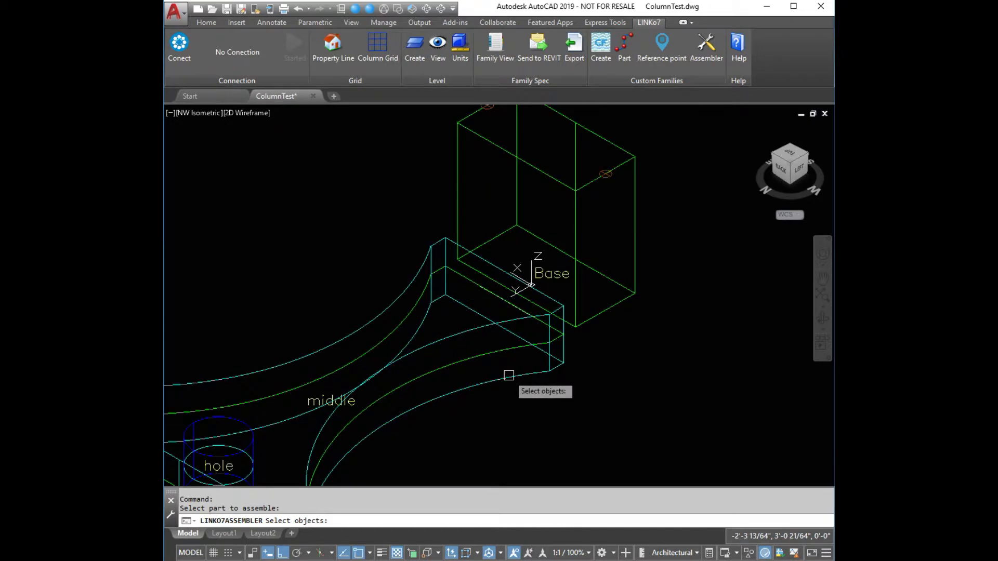
{"action": "left_click", "coordinate": [479, 354]}
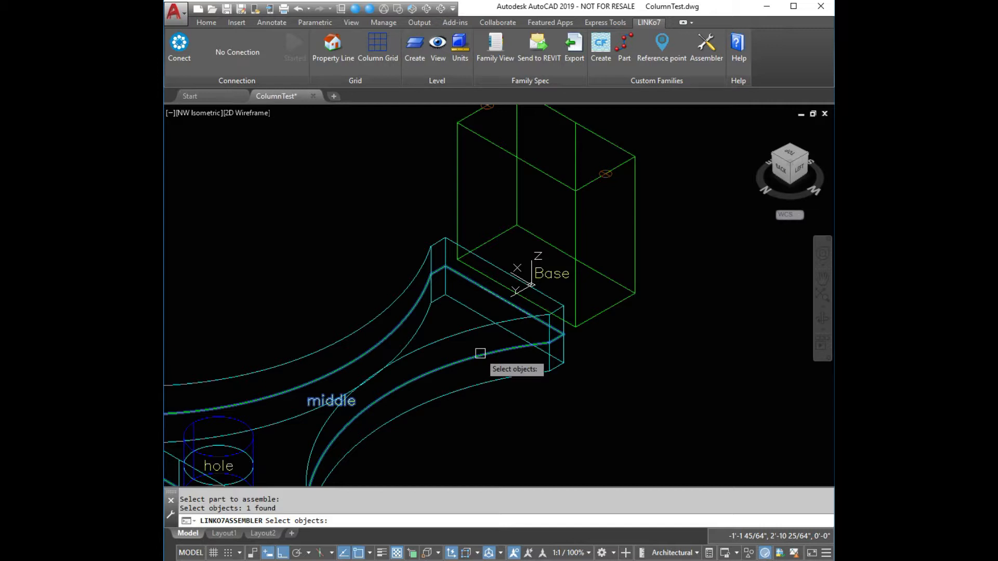
{"action": "left_click", "coordinate": [457, 332]}
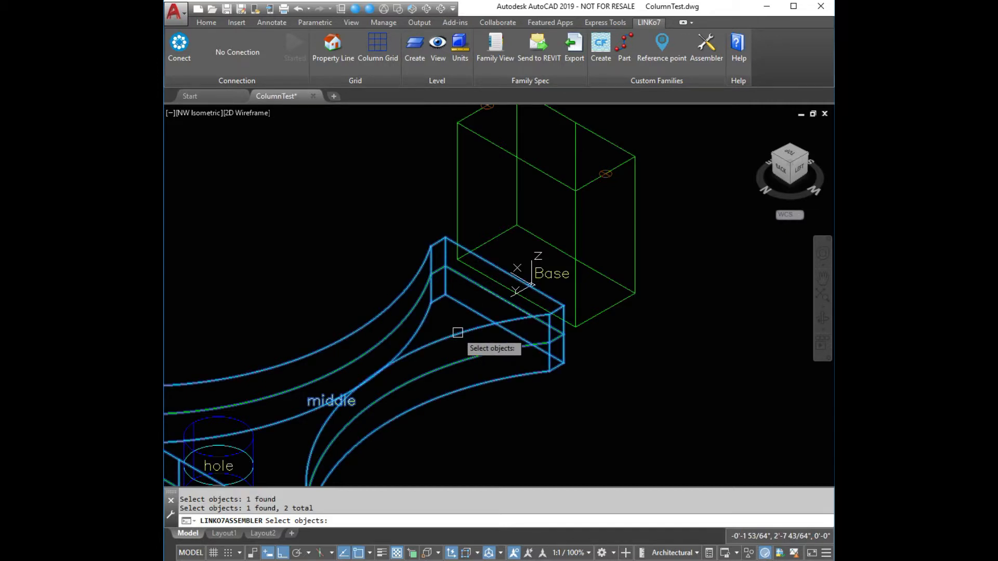
{"action": "key", "text": "Return"}
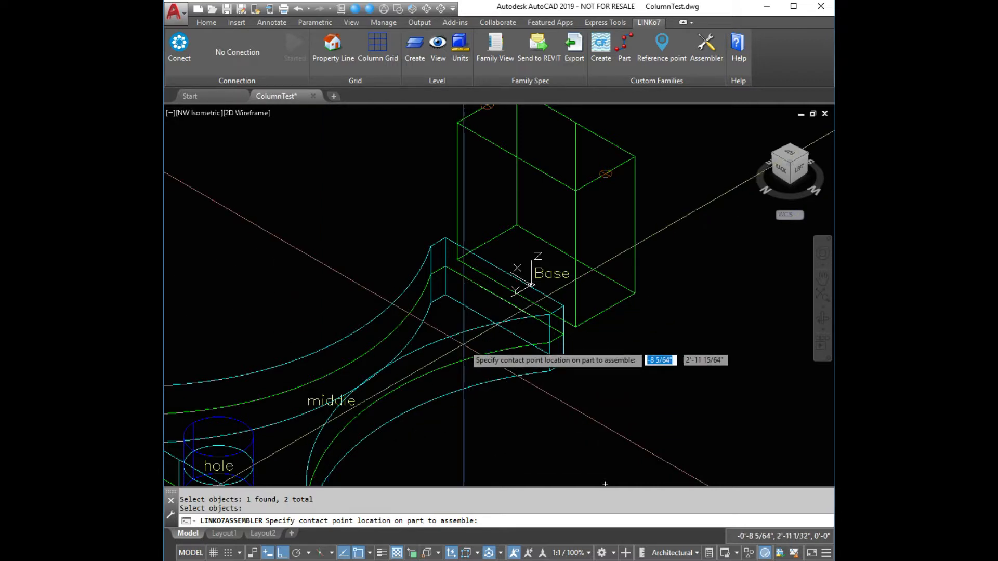
Define the middle part's contact and align points at the two corners of its narrow end, with the direction toward its wide end.
{"action": "scroll", "coordinate": [465, 362], "scroll_direction": "down", "scroll_amount": 3}
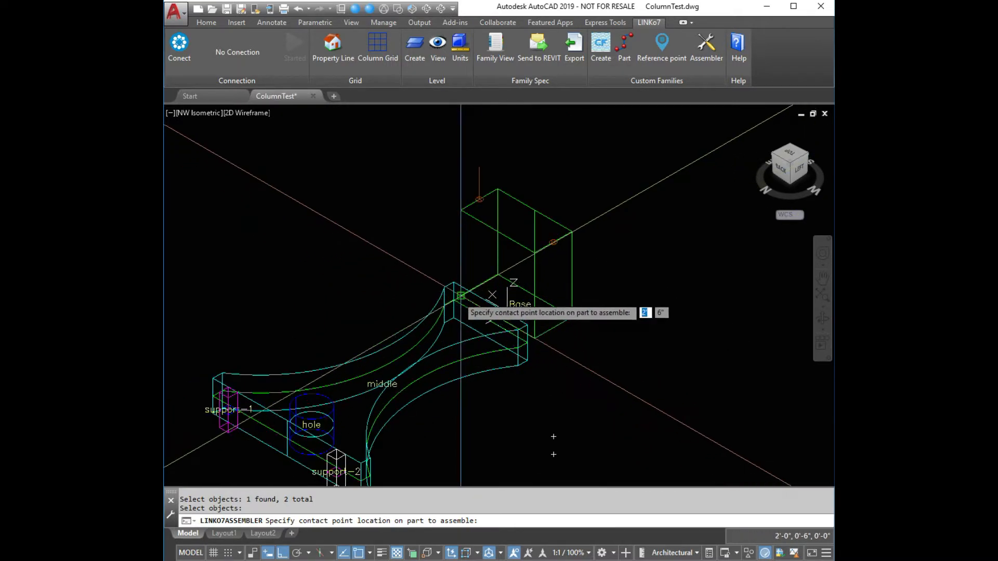
{"action": "scroll", "coordinate": [442, 308], "scroll_direction": "up", "scroll_amount": 3}
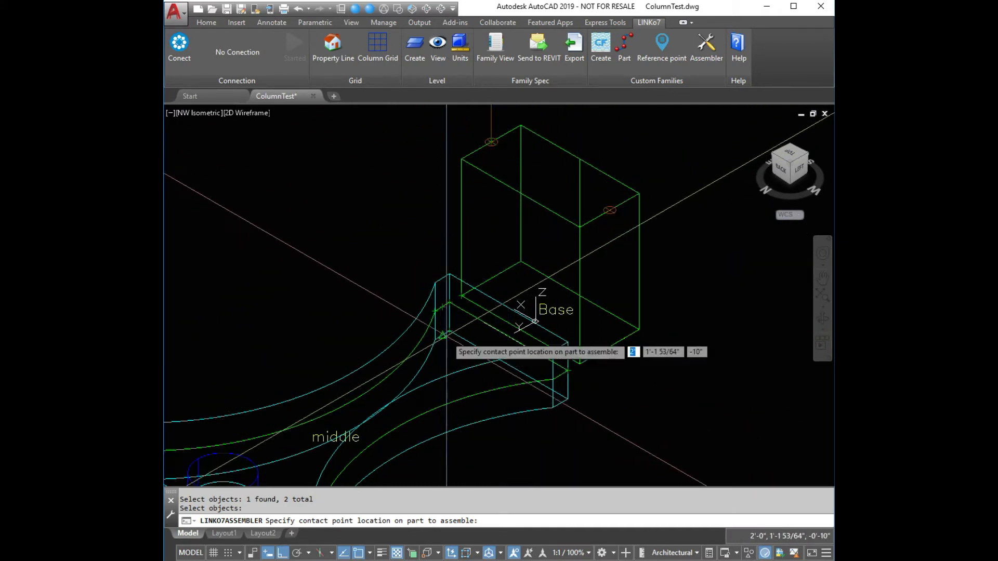
{"action": "left_click", "coordinate": [450, 302]}
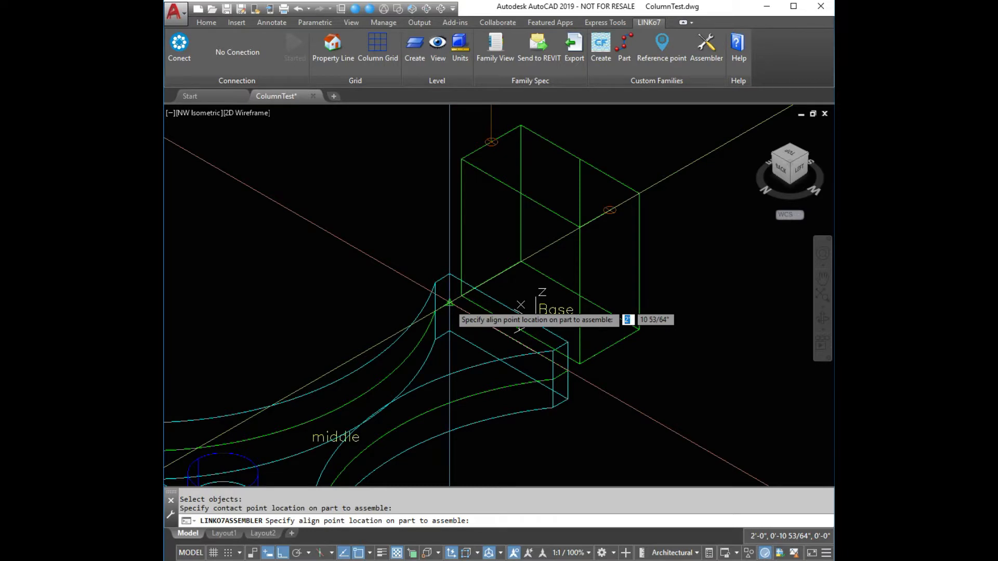
{"action": "left_click", "coordinate": [568, 378]}
{"action": "scroll", "coordinate": [580, 333], "scroll_direction": "down", "scroll_amount": 2}
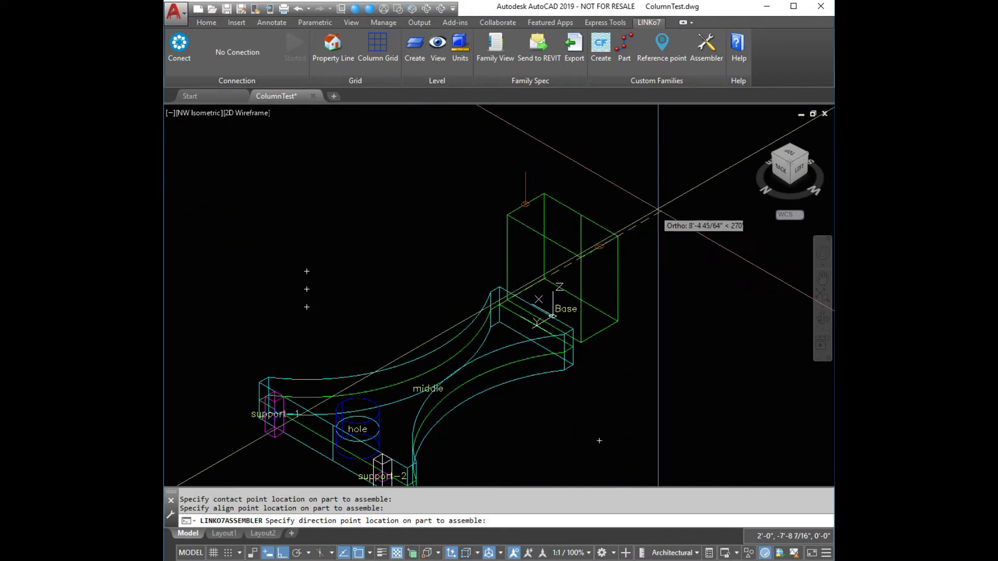
{"action": "left_click", "coordinate": [399, 344]}
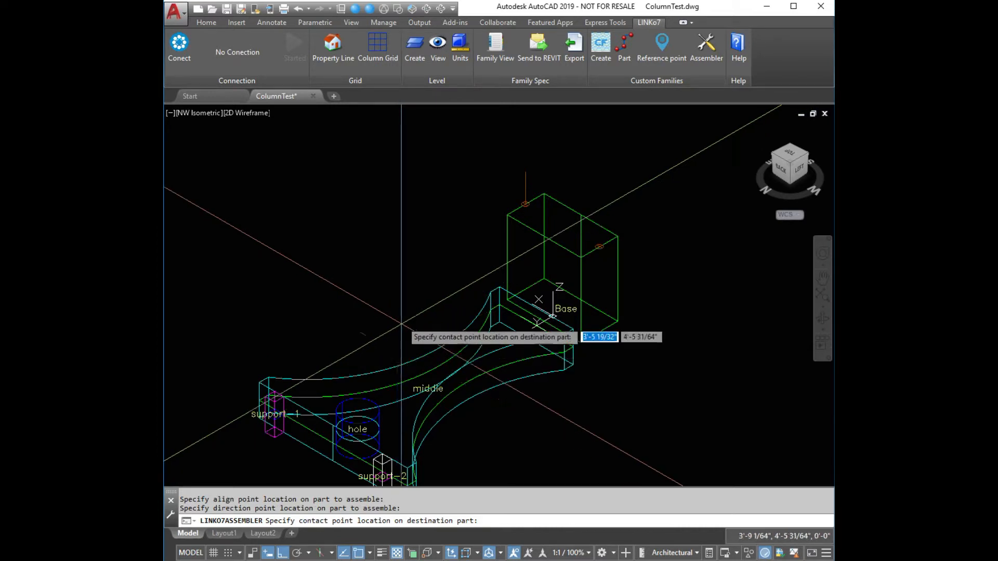
Assemble the middle part upright onto the base using the two reference markers as destination contact and align points and the vertical line as direction.
{"action": "scroll", "coordinate": [526, 186], "scroll_direction": "up", "scroll_amount": 3}
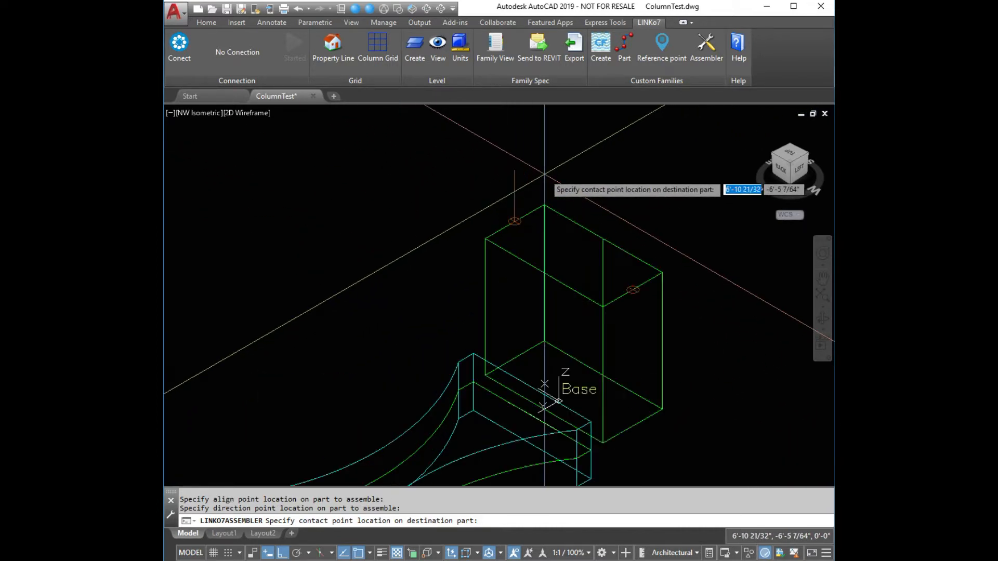
{"action": "left_click", "coordinate": [515, 220]}
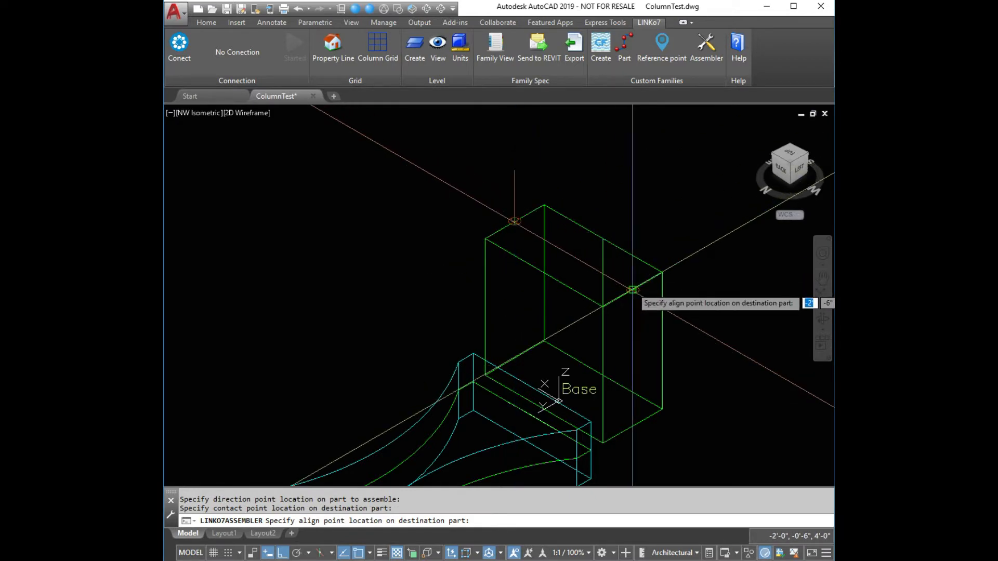
{"action": "left_click", "coordinate": [633, 289]}
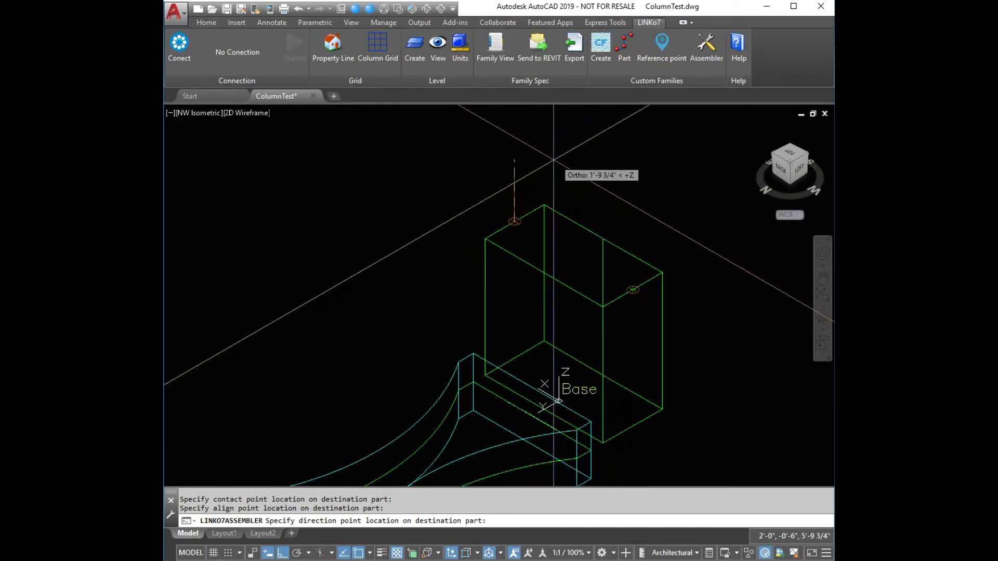
{"action": "left_click", "coordinate": [515, 169]}
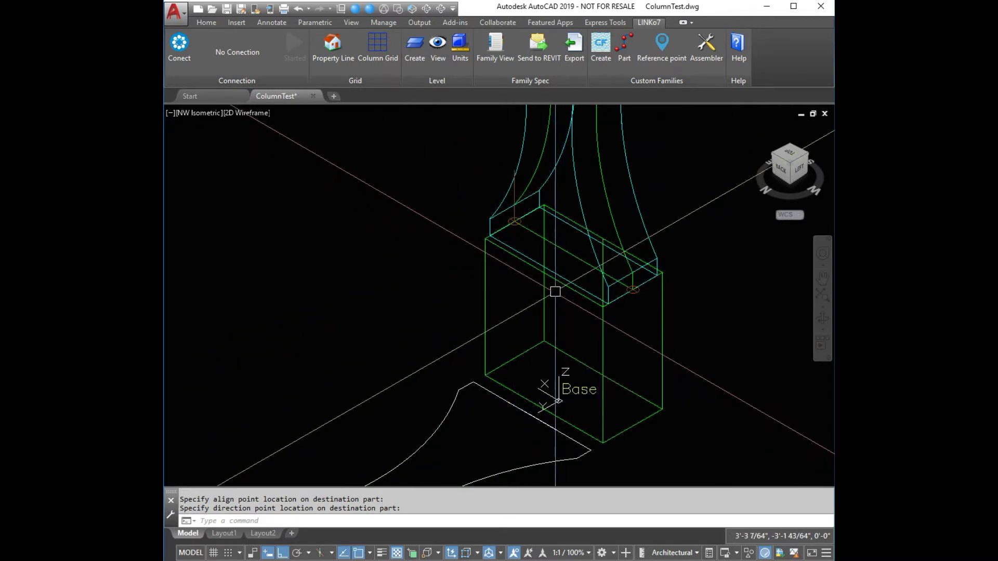
{"action": "scroll", "coordinate": [572, 290], "scroll_direction": "down", "scroll_amount": 3}
{"action": "scroll", "coordinate": [596, 289], "scroll_direction": "down", "scroll_amount": 3}
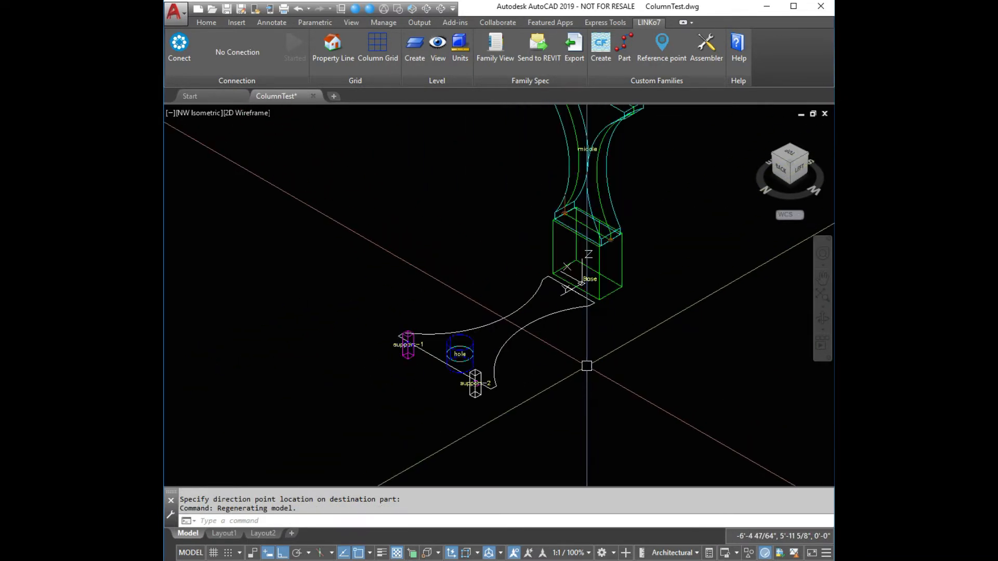
Examine the assembled column in the Realistic visual style, then return the display to 2D wireframe.
{"action": "scroll", "coordinate": [520, 374], "scroll_direction": "up", "scroll_amount": 4}
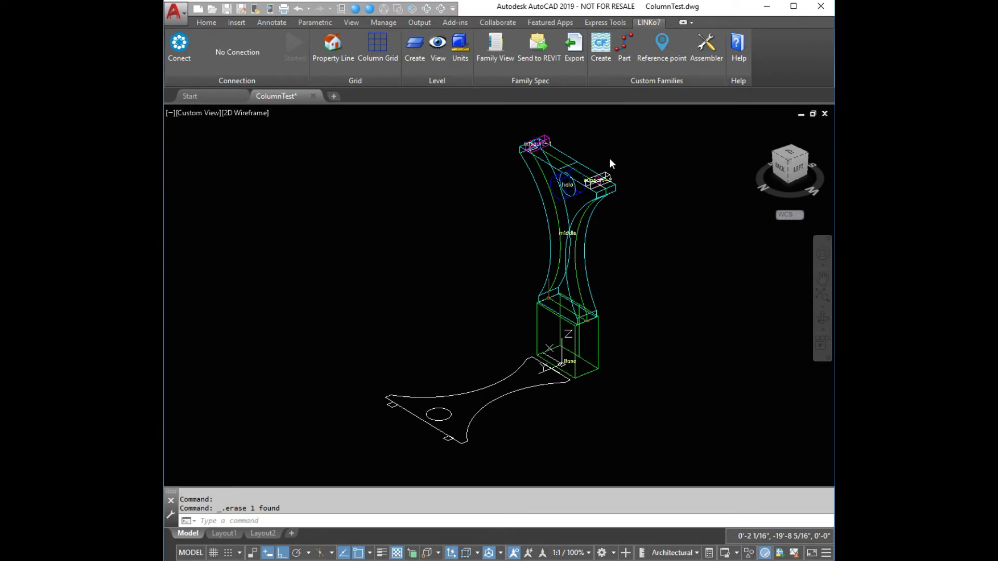
{"action": "scroll", "coordinate": [558, 136], "scroll_direction": "up", "scroll_amount": 2}
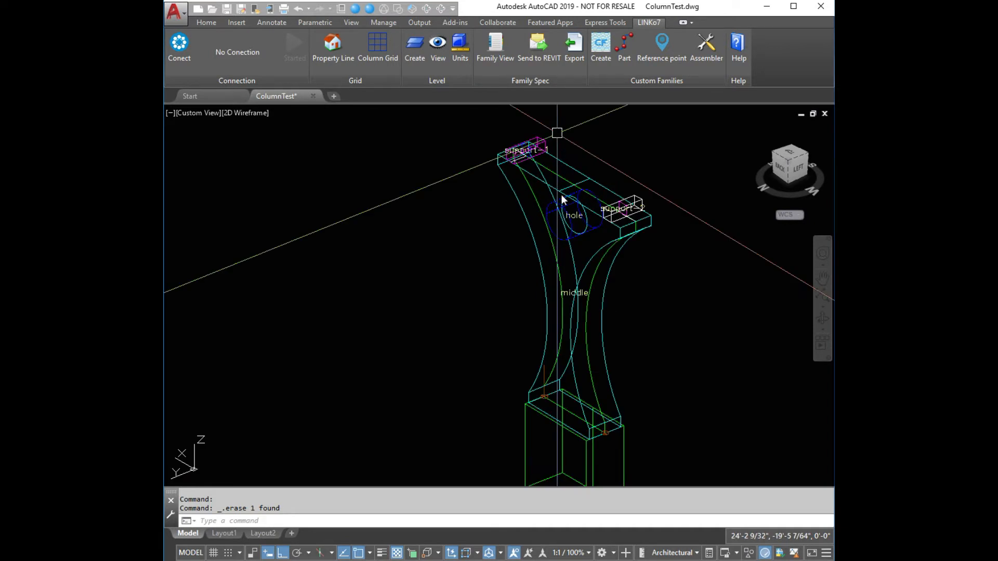
{"action": "scroll", "coordinate": [560, 194], "scroll_direction": "down", "scroll_amount": 2}
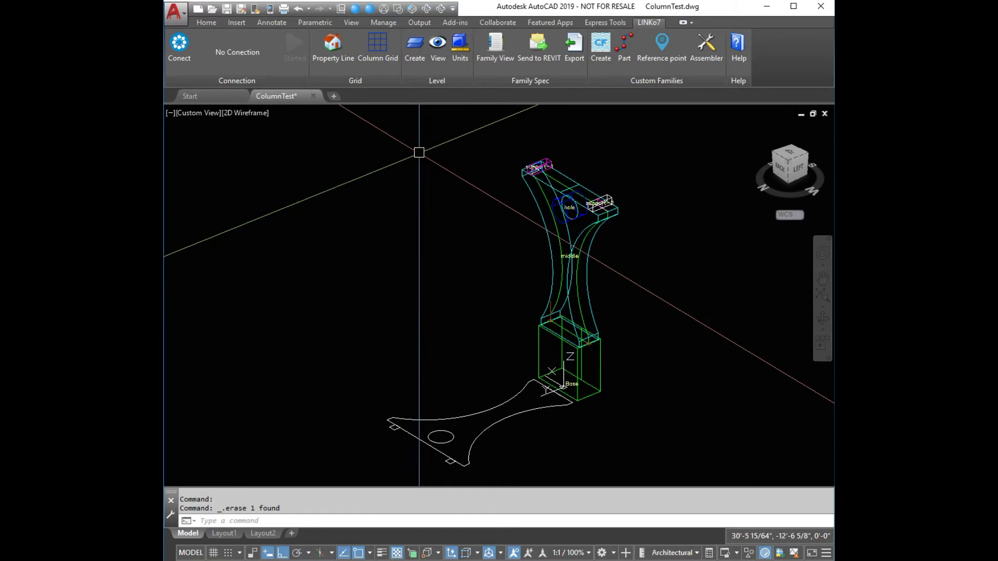
{"action": "left_click", "coordinate": [370, 8]}
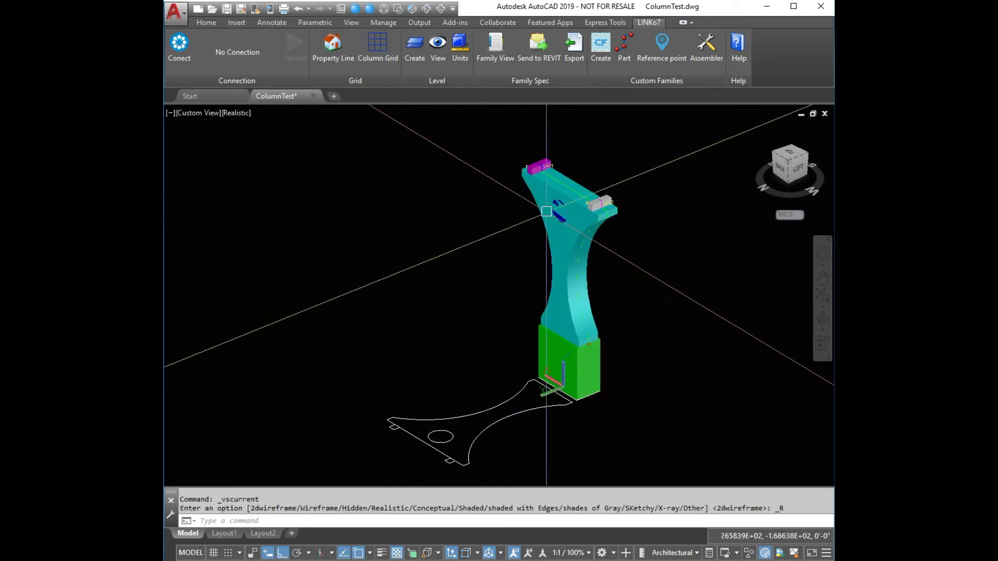
{"action": "scroll", "coordinate": [580, 200], "scroll_direction": "up", "scroll_amount": 2}
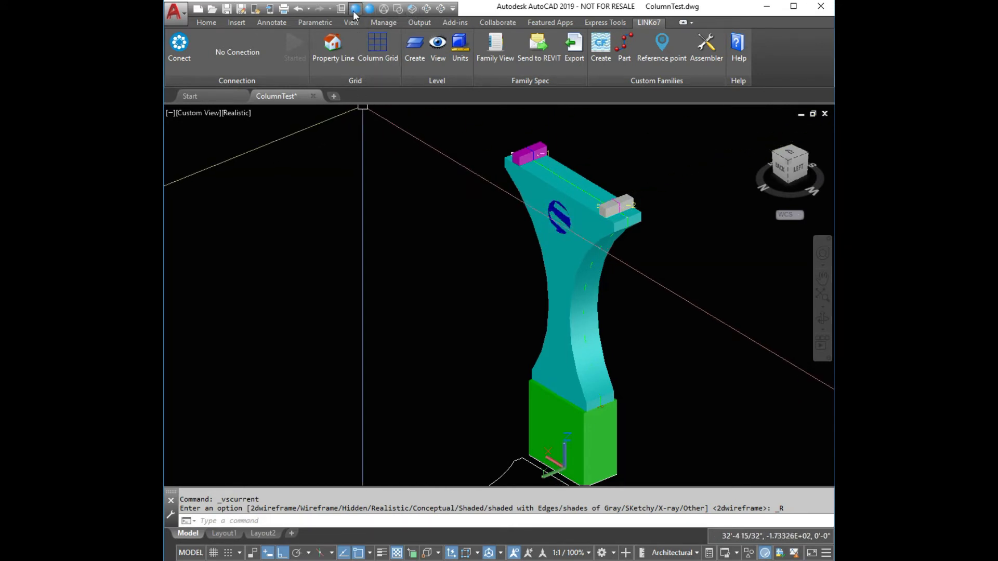
{"action": "left_click", "coordinate": [398, 8]}
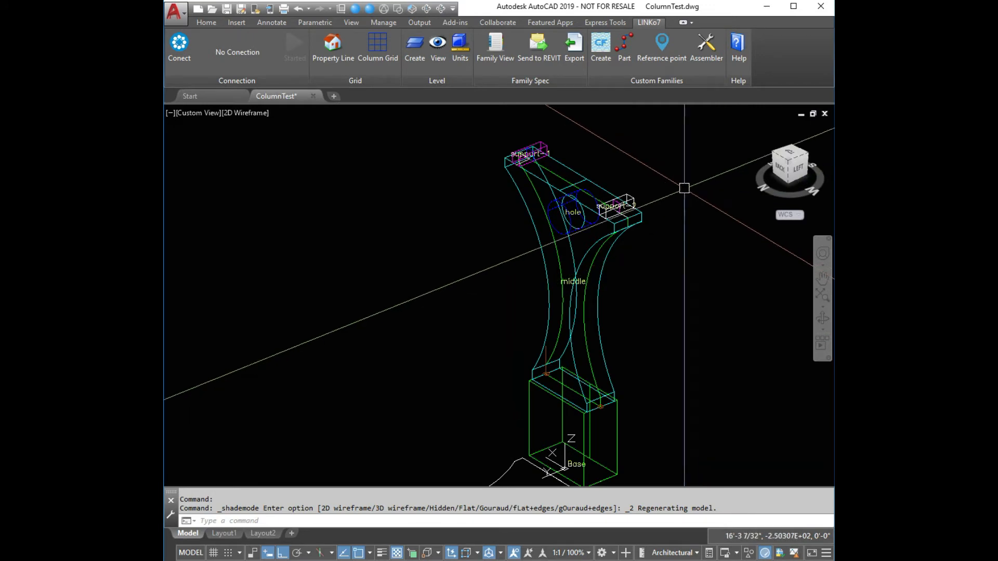
Create the custom family assembly "test column" with family type Column and save its export file.
{"action": "left_click", "coordinate": [601, 48]}
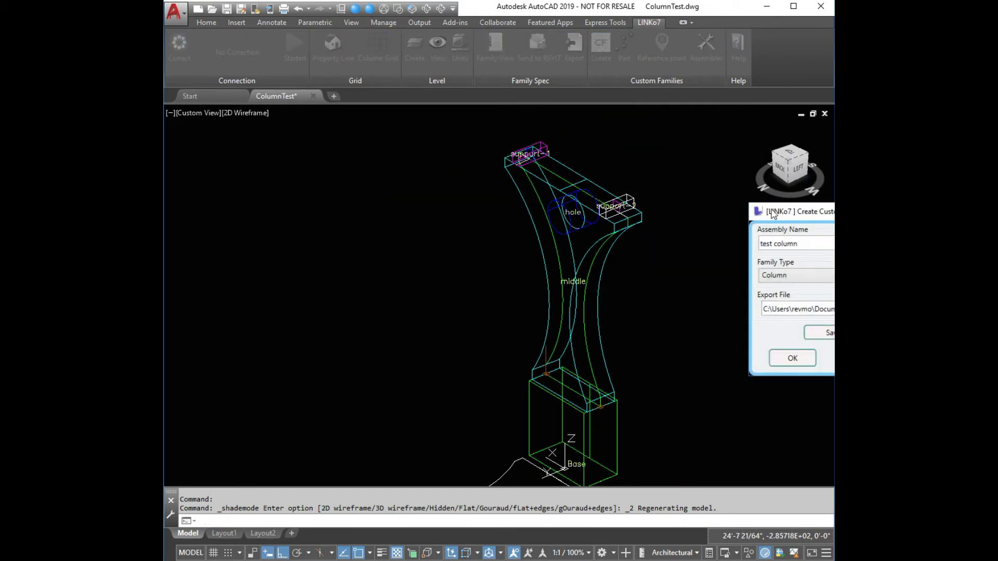
{"action": "left_click_drag", "start_coordinate": [772, 210], "coordinate": [409, 178]}
{"action": "left_click", "coordinate": [460, 297]}
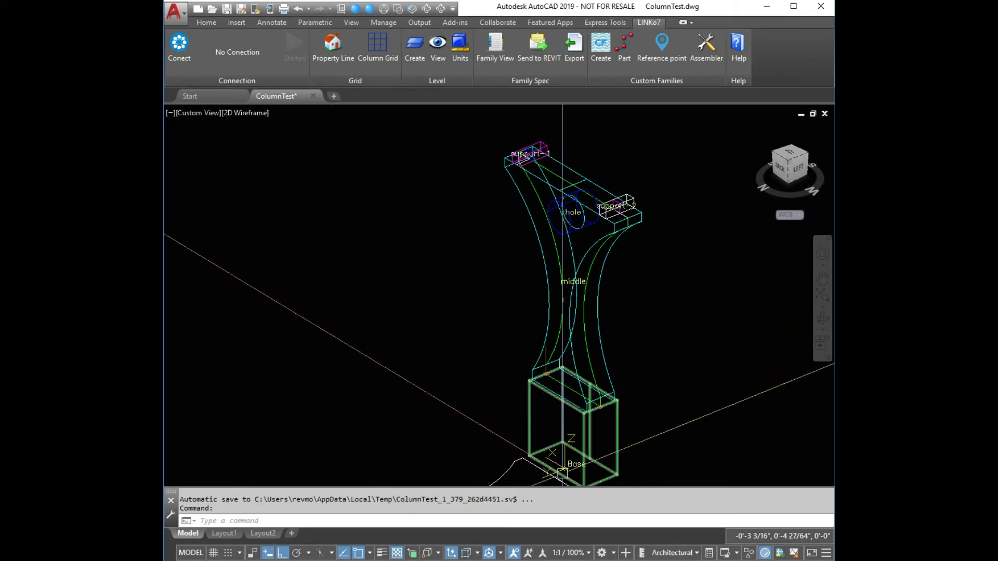
Switch to Revit and start a LINKo7 custom family from the exported file column.l7cf in Documents.
{"action": "key", "text": "alt+Tab"}
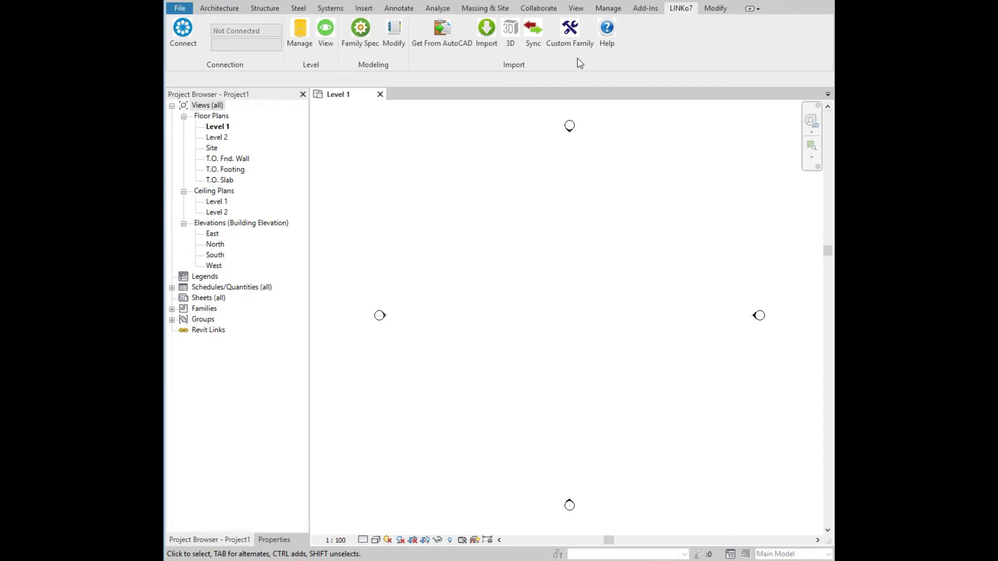
{"action": "left_click", "coordinate": [570, 32]}
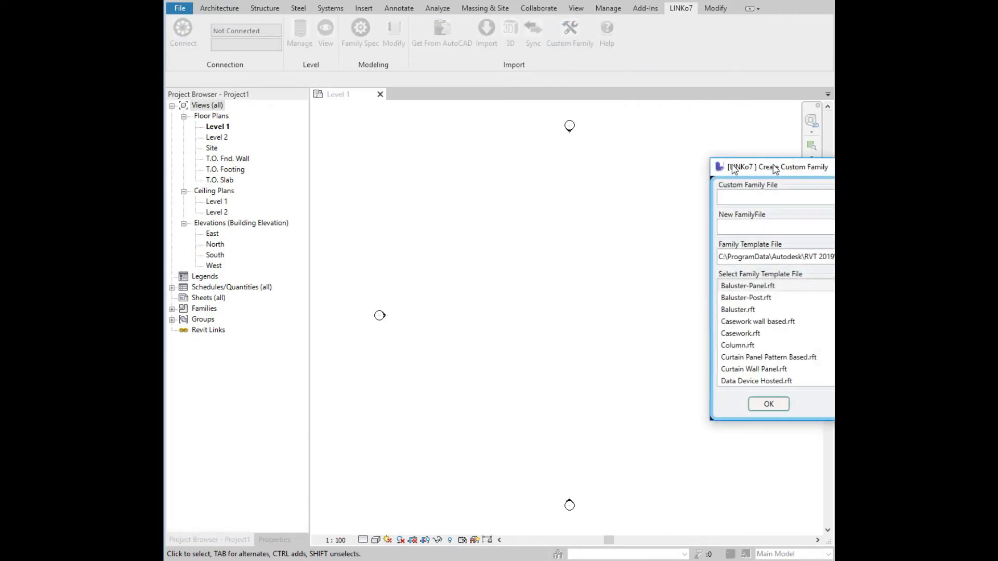
{"action": "left_click_drag", "start_coordinate": [778, 162], "coordinate": [486, 162]}
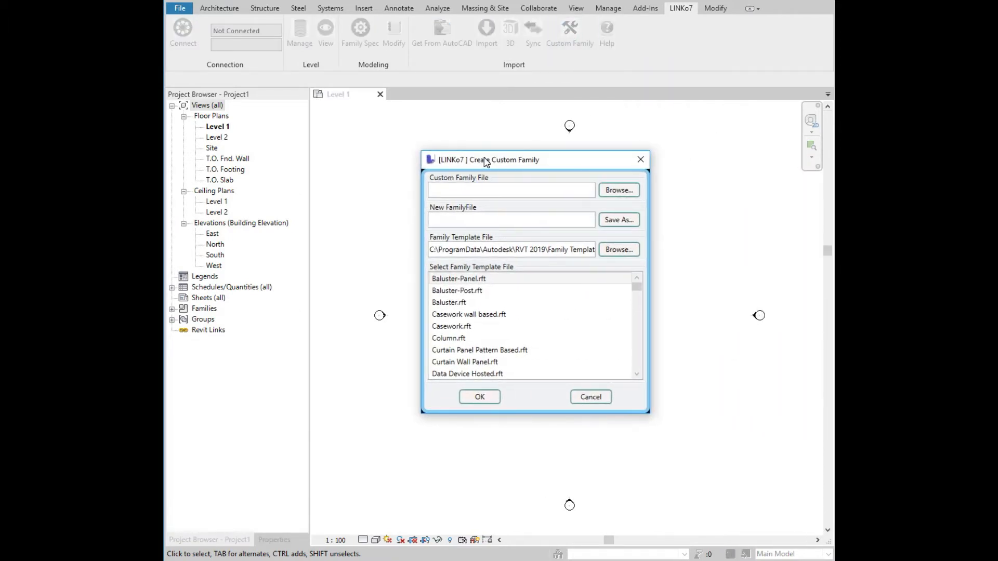
{"action": "left_click", "coordinate": [612, 193]}
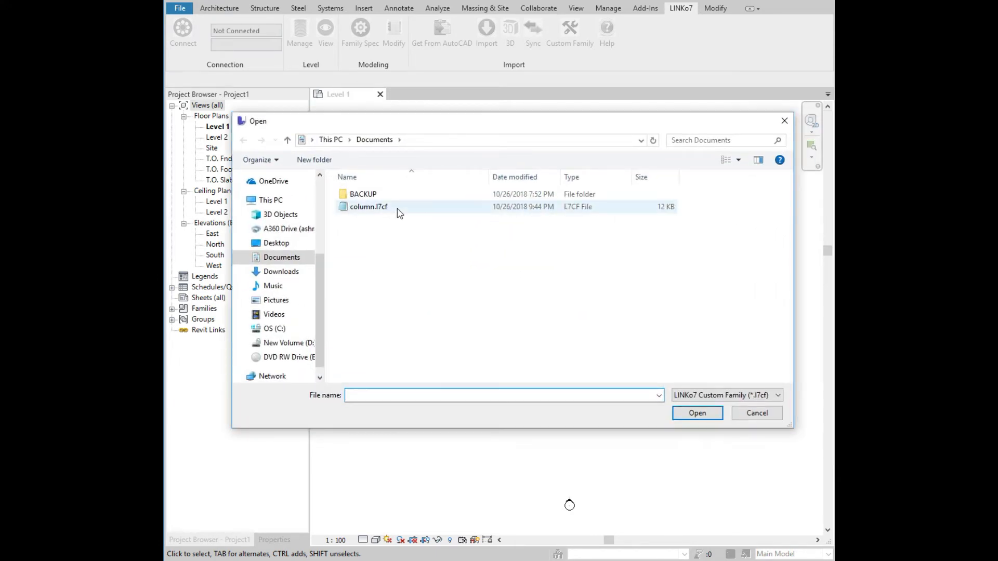
{"action": "left_click", "coordinate": [384, 208]}
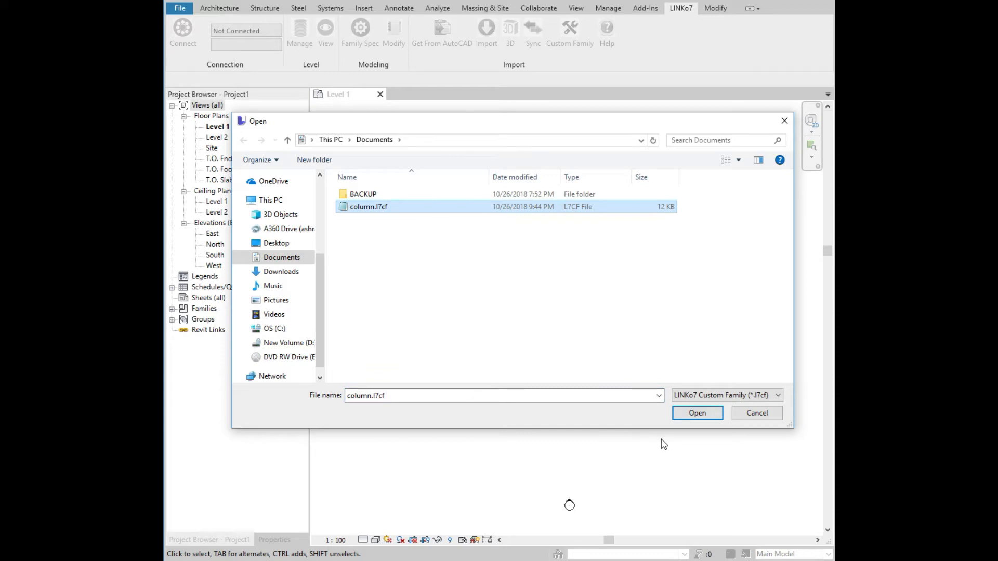
{"action": "left_click", "coordinate": [683, 413]}
Create the new family file TestColumn.rfa in Documents using the Column.rft family template.
{"action": "left_click", "coordinate": [481, 219]}
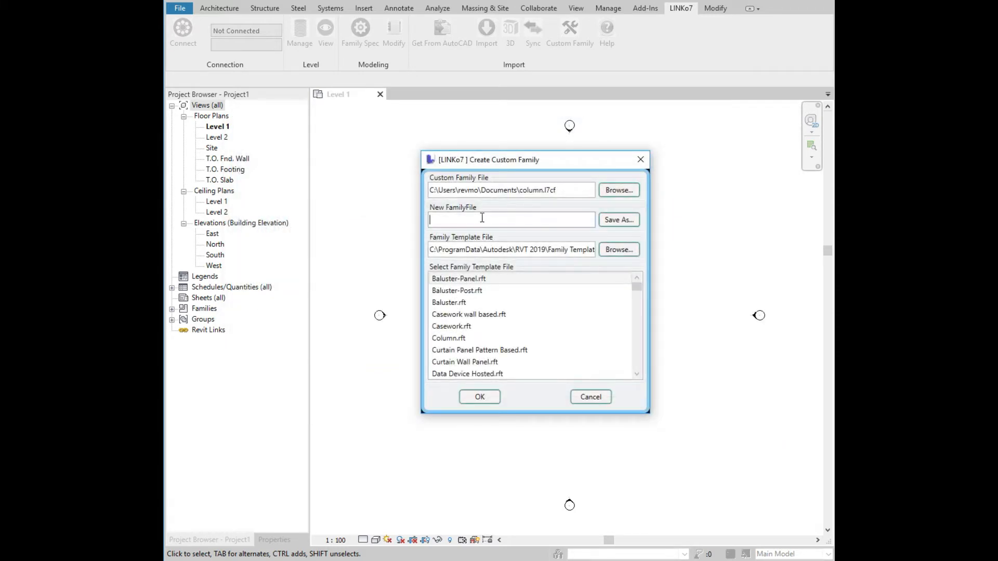
{"action": "left_click", "coordinate": [626, 221]}
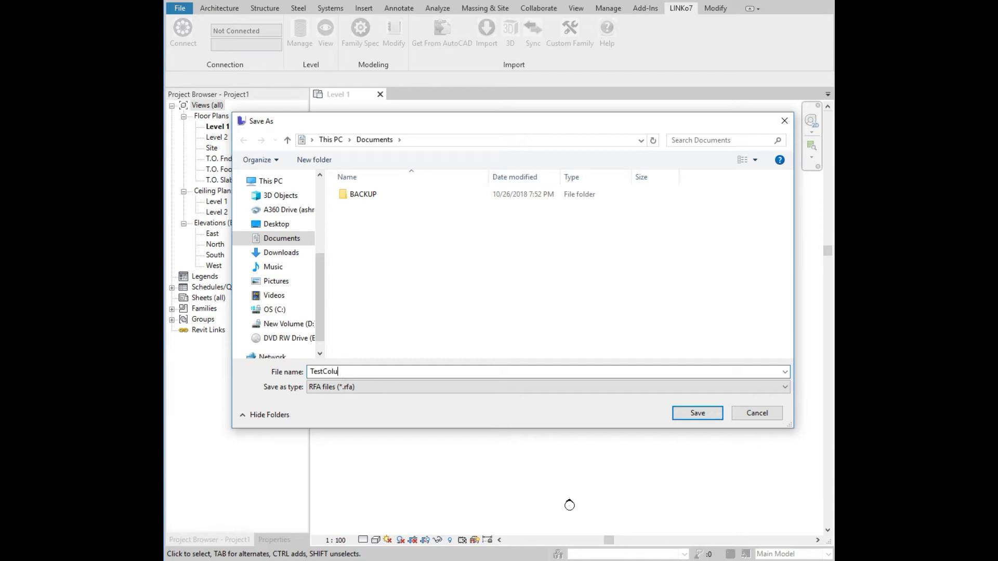
{"action": "left_click", "coordinate": [681, 413]}
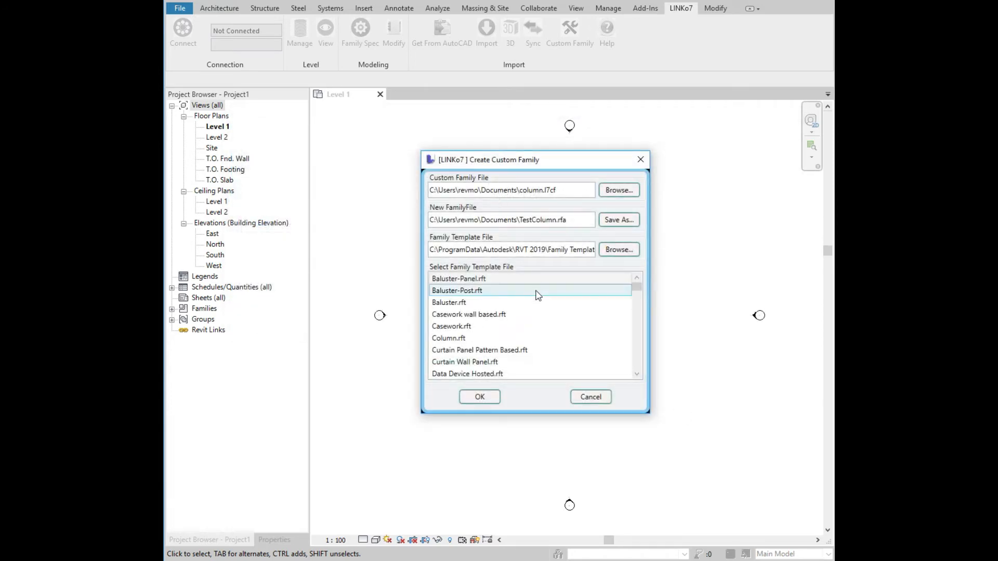
{"action": "mouse_move", "coordinate": [569, 251]}
{"action": "left_mouse_down"}
{"action": "mouse_move", "coordinate": [606, 249]}
{"action": "mouse_move", "coordinate": [576, 253]}
{"action": "left_mouse_up"}
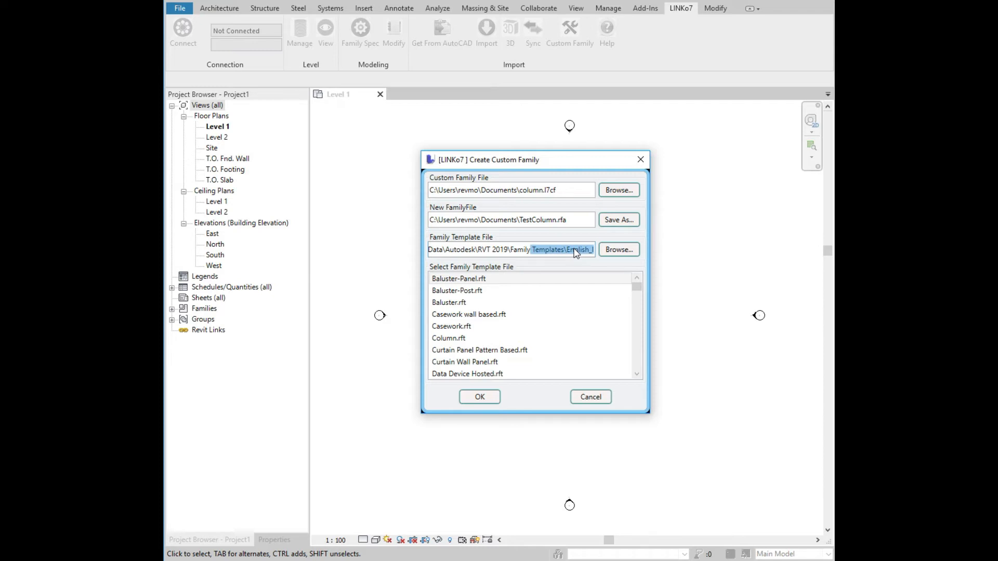
{"action": "left_click", "coordinate": [448, 339]}
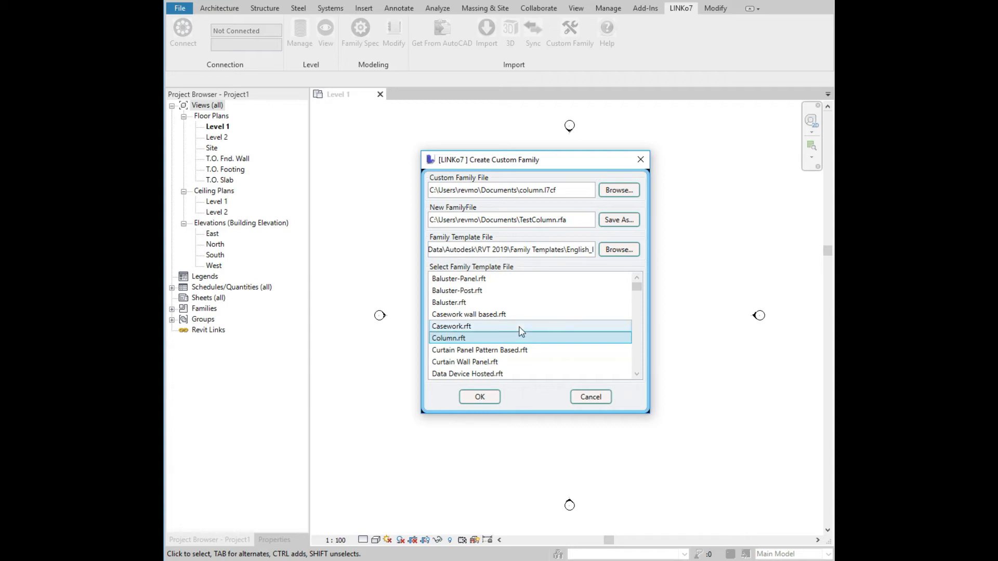
{"action": "left_click", "coordinate": [484, 401]}
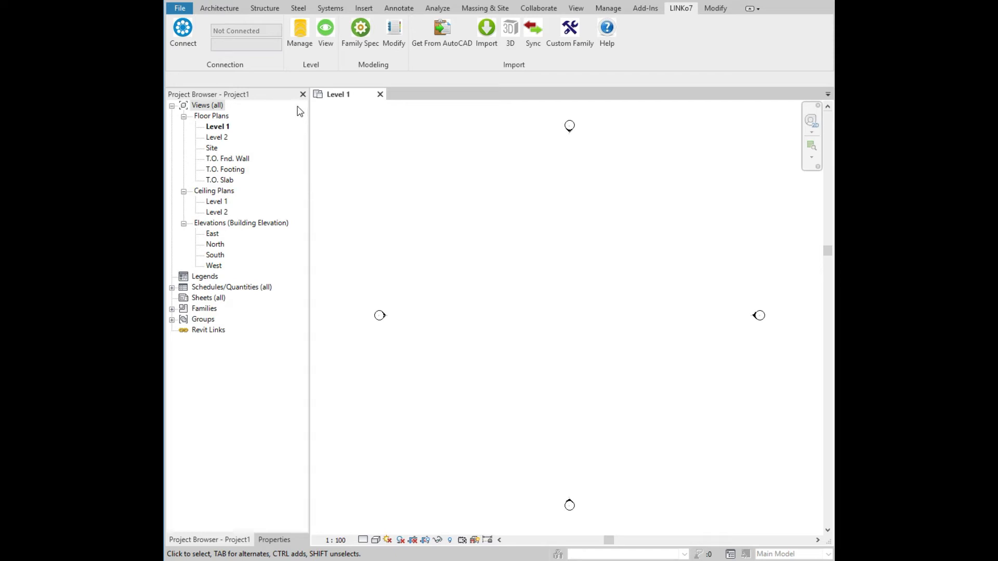
Start placing an architectural column and load TestColumn.rfa from Documents as its family.
{"action": "left_click", "coordinate": [220, 9]}
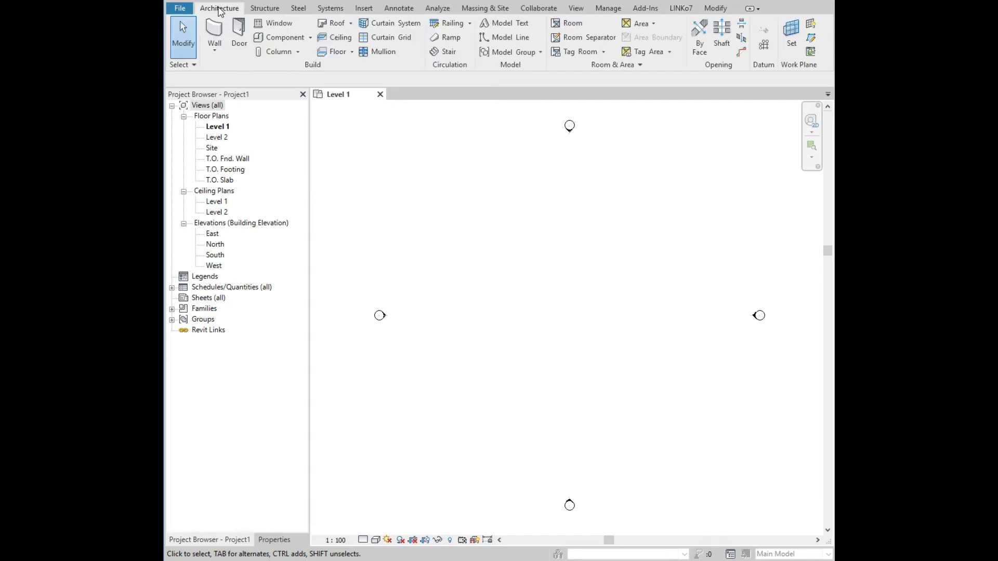
{"action": "left_click", "coordinate": [299, 52]}
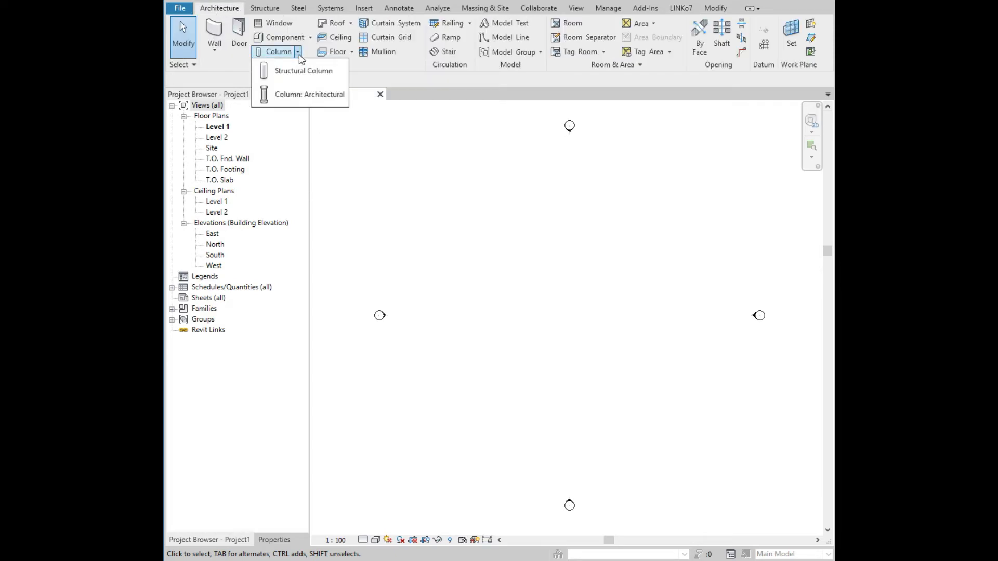
{"action": "left_click", "coordinate": [311, 96]}
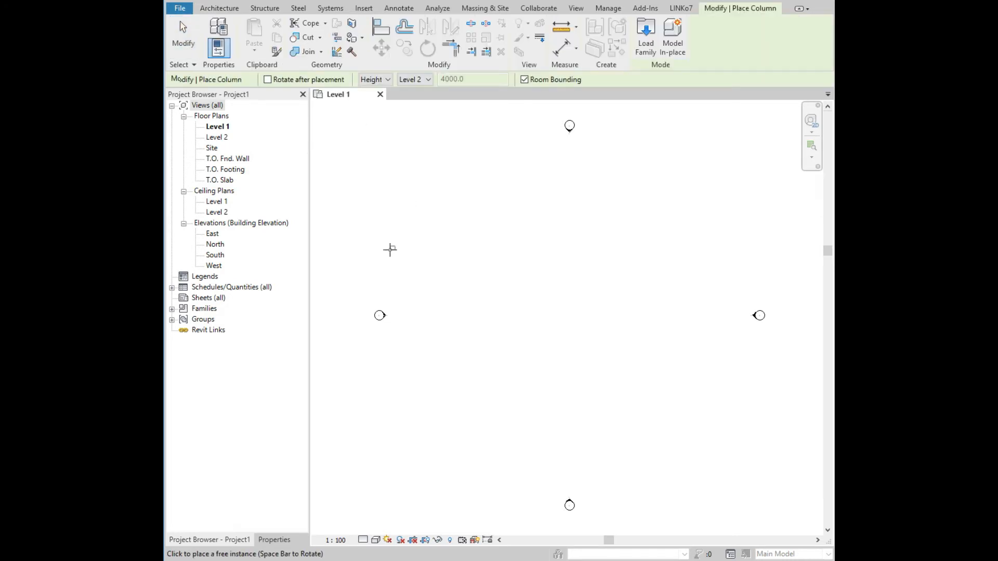
{"action": "left_click", "coordinate": [274, 540]}
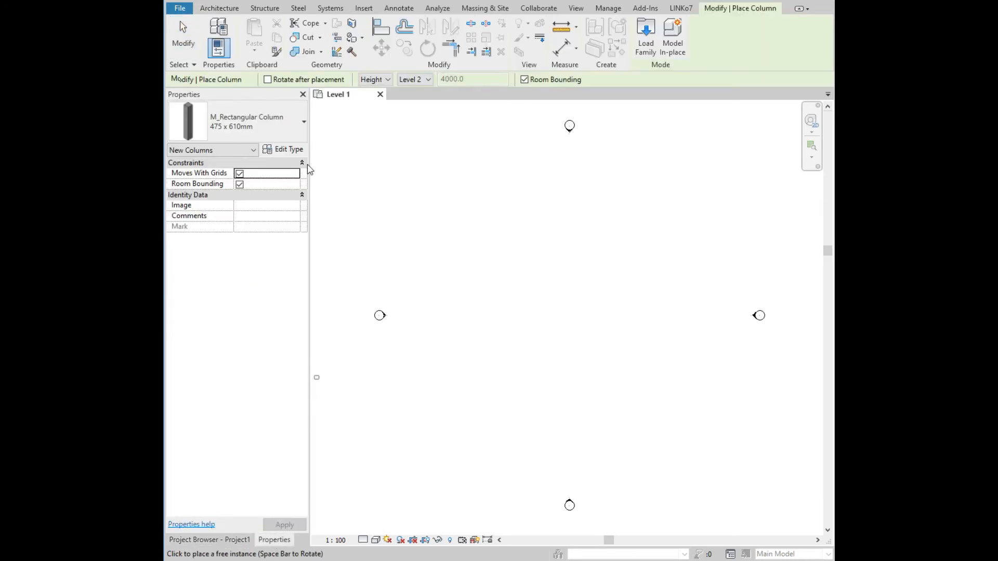
{"action": "left_click", "coordinate": [283, 150]}
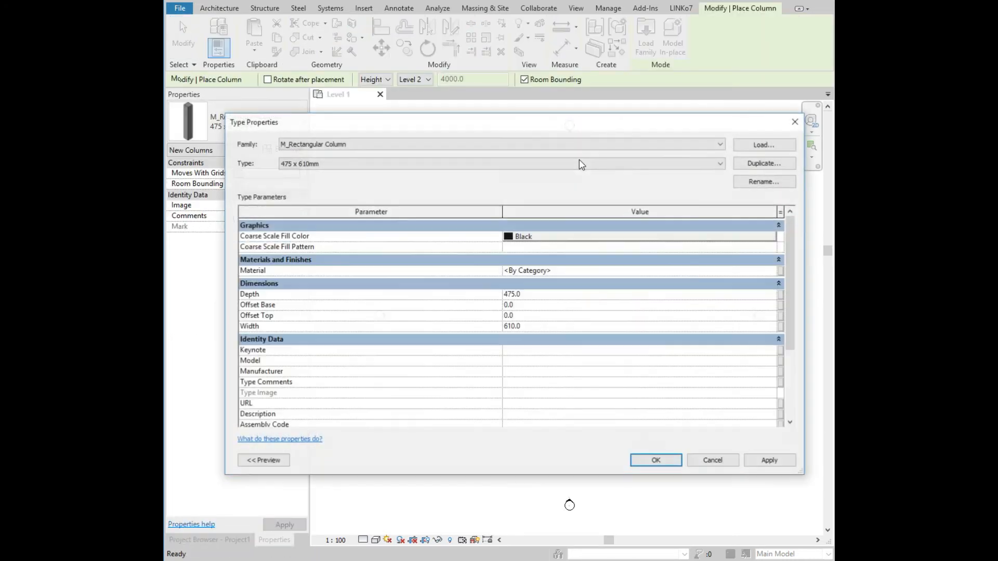
{"action": "left_click", "coordinate": [750, 147]}
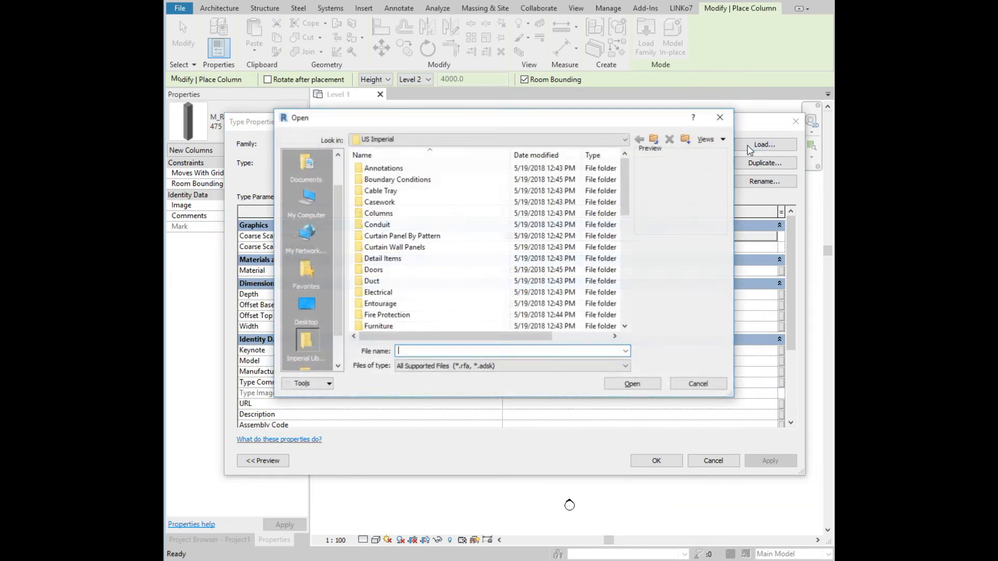
{"action": "left_click", "coordinate": [464, 141]}
{"action": "left_click", "coordinate": [305, 164]}
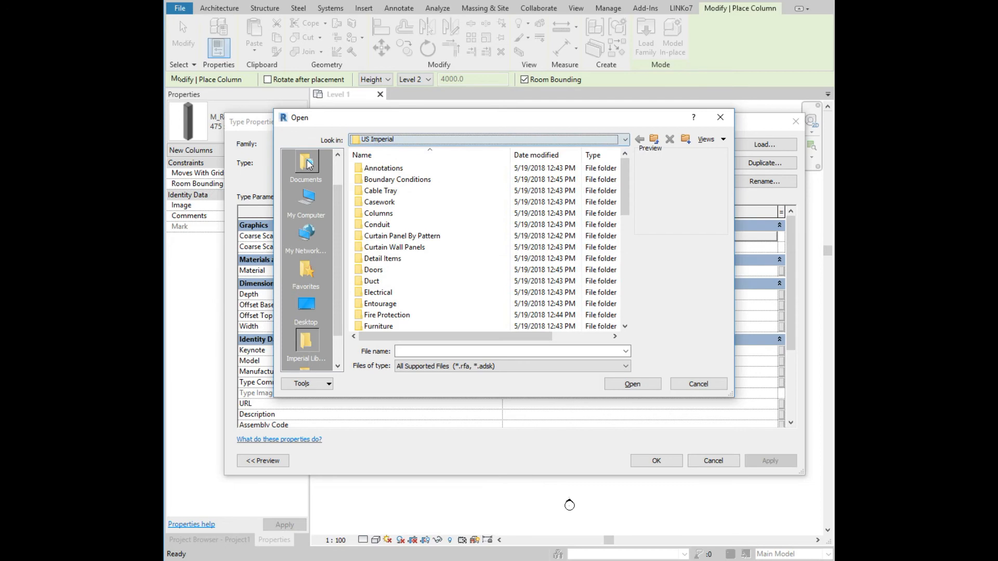
{"action": "left_click", "coordinate": [305, 164]}
{"action": "left_click", "coordinate": [391, 179]}
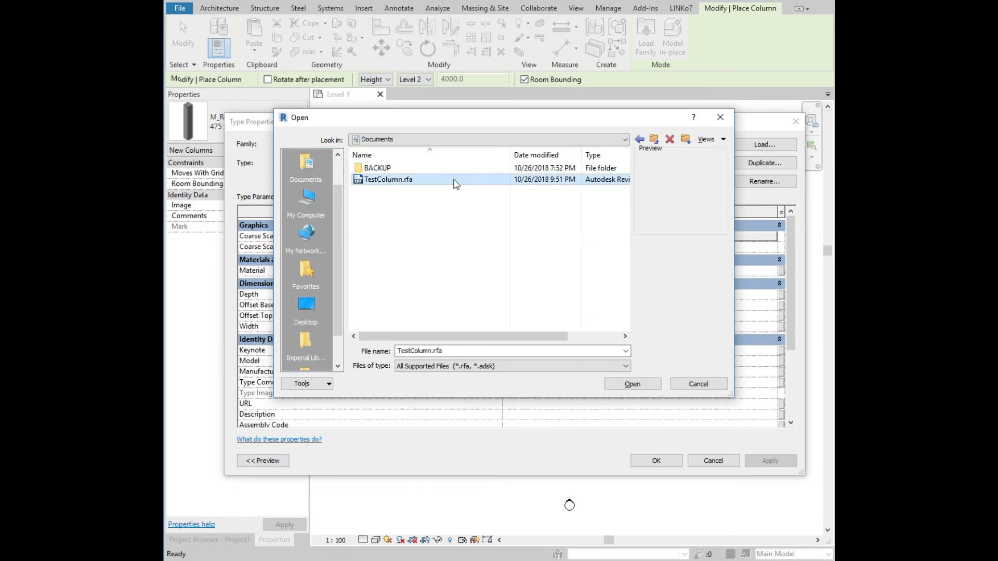
{"action": "left_click", "coordinate": [632, 384]}
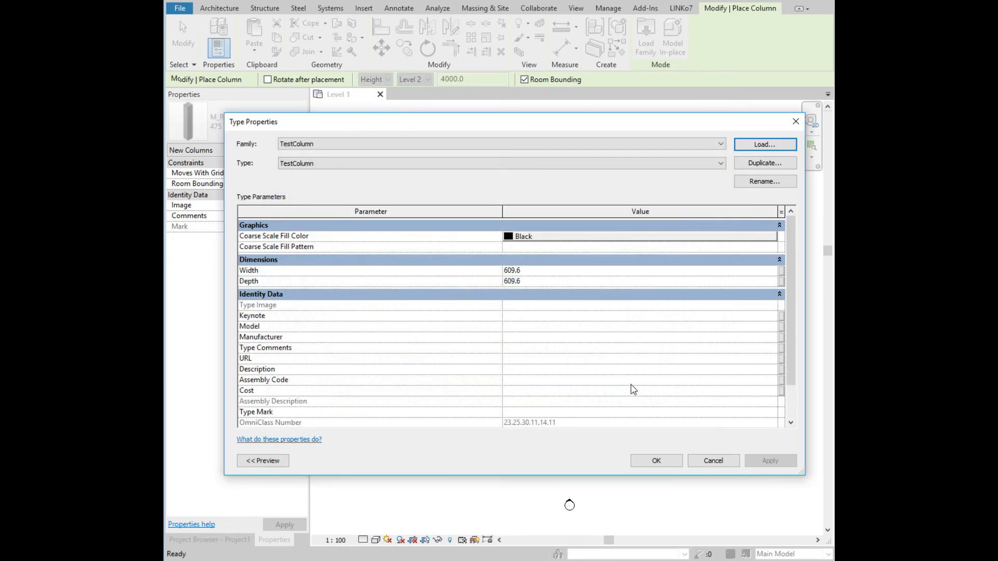
{"action": "left_click", "coordinate": [656, 460]}
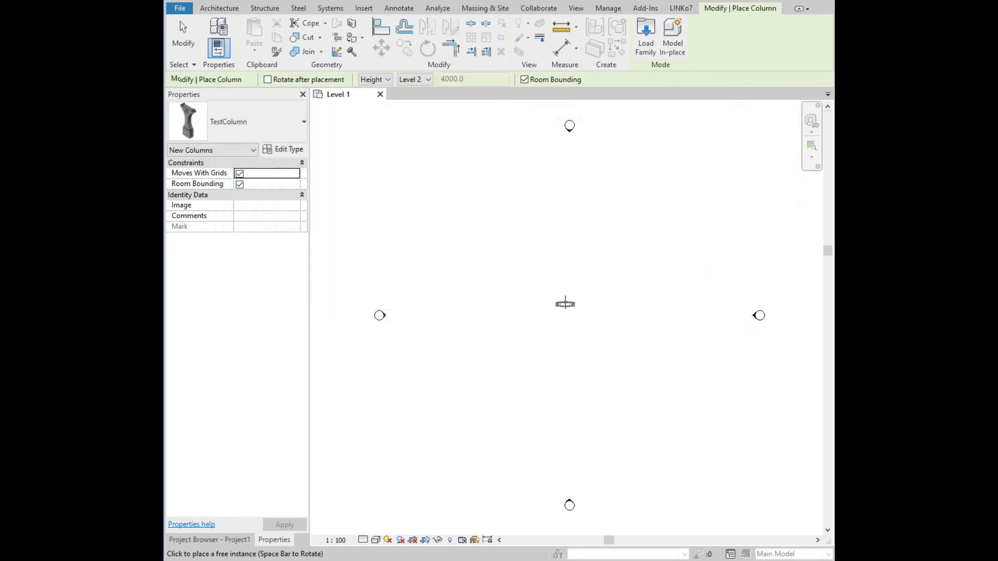
Place three TestColumn instances near the middle of the Level 1 plan, two side by side and one between and below them.
{"action": "scroll", "coordinate": [562, 296], "scroll_direction": "up", "scroll_amount": 8}
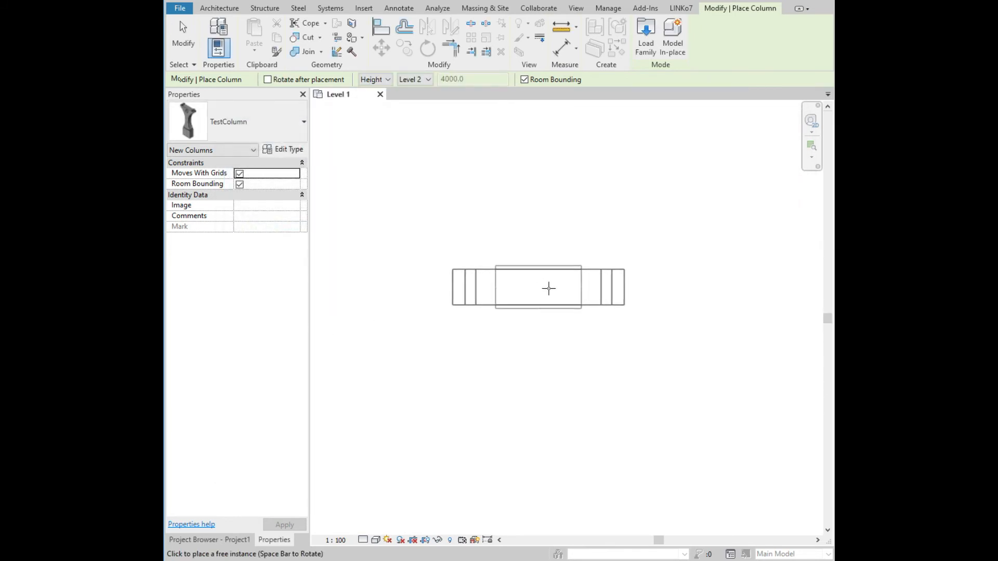
{"action": "left_click", "coordinate": [542, 289]}
{"action": "left_click", "coordinate": [638, 196]}
{"action": "left_click", "coordinate": [431, 170]}
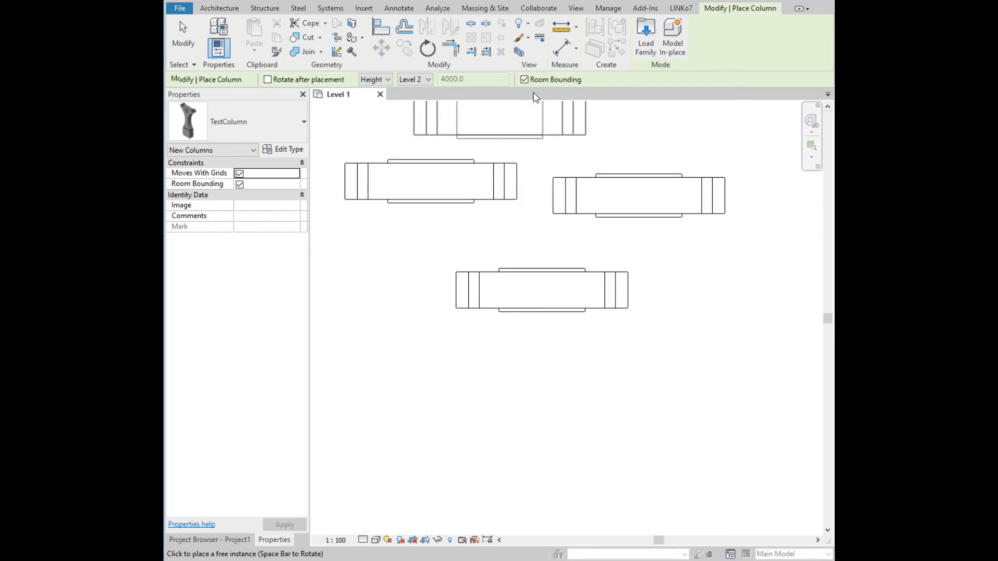
{"action": "key", "text": "Escape"}
Open the LINKo7 3D view of the placed columns and set its visual style to Shaded.
{"action": "left_click", "coordinate": [681, 8]}
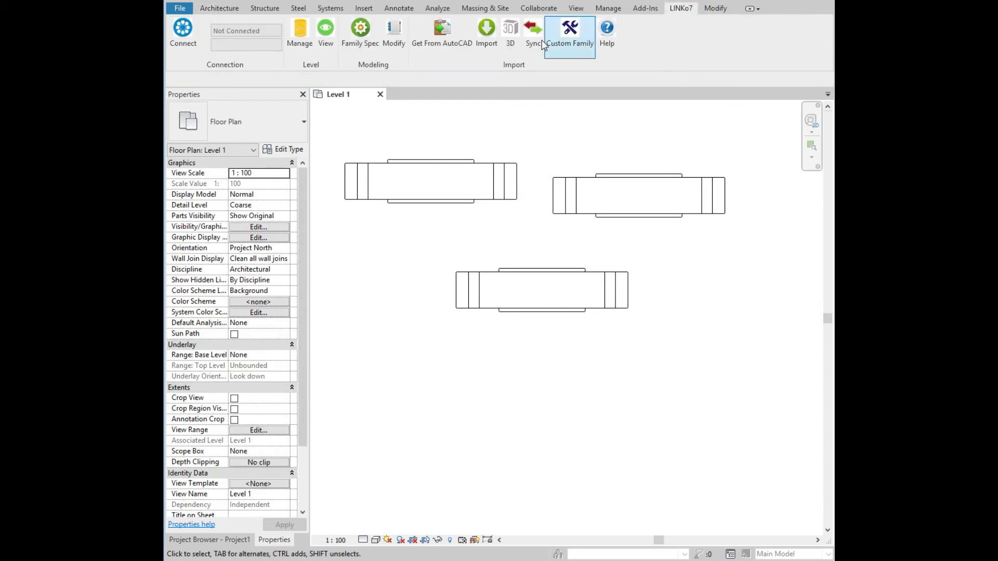
{"action": "left_click", "coordinate": [510, 32]}
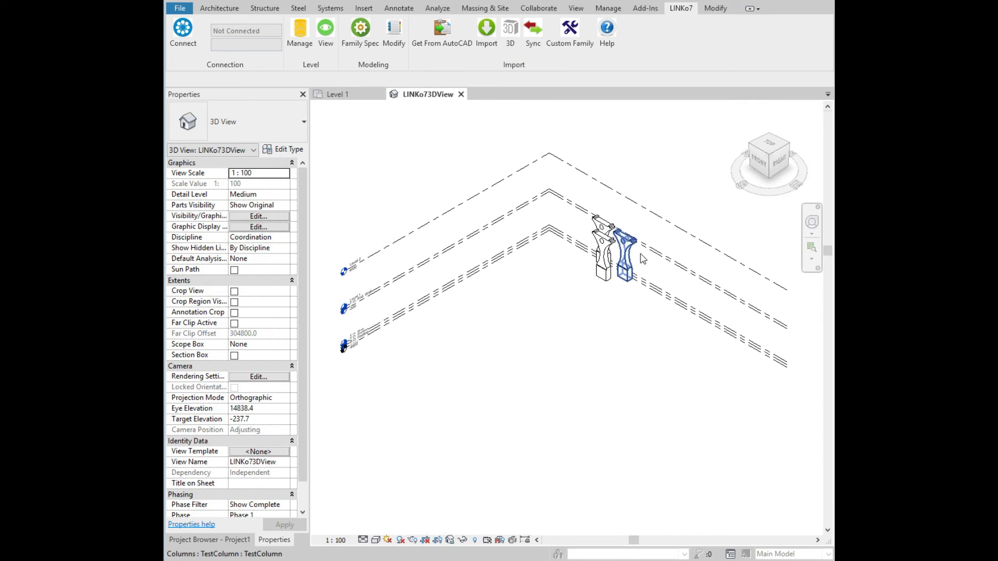
{"action": "scroll", "coordinate": [623, 249], "scroll_direction": "up", "scroll_amount": 3}
{"action": "scroll", "coordinate": [633, 247], "scroll_direction": "up", "scroll_amount": 2}
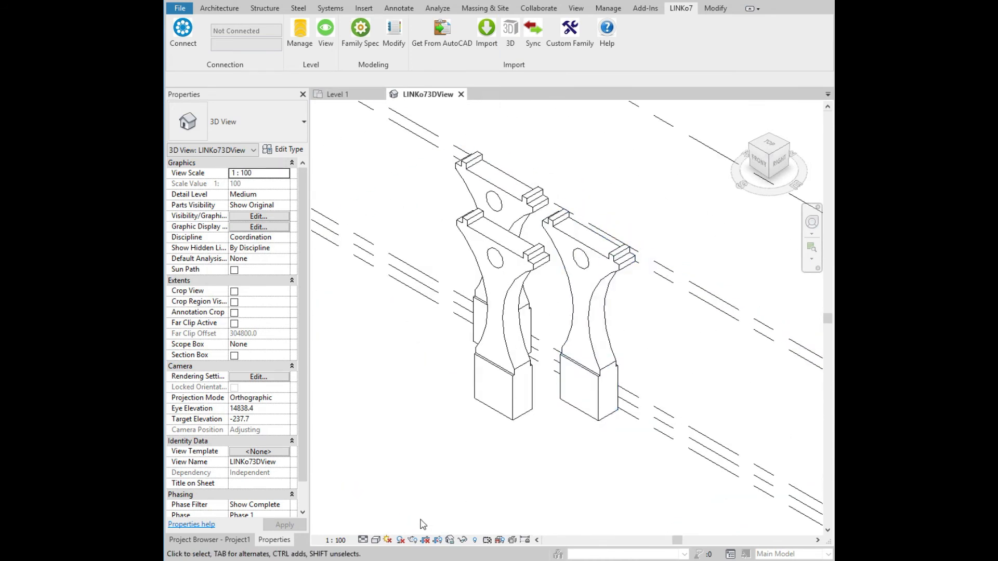
{"action": "left_click", "coordinate": [375, 540]}
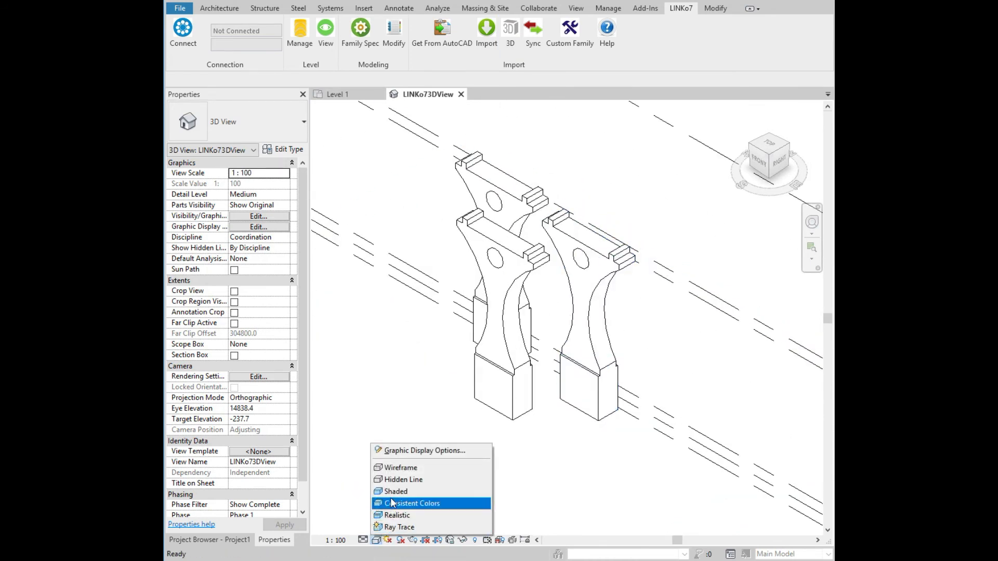
{"action": "left_click", "coordinate": [405, 491]}
{"action": "scroll", "coordinate": [607, 214], "scroll_direction": "up", "scroll_amount": 2}
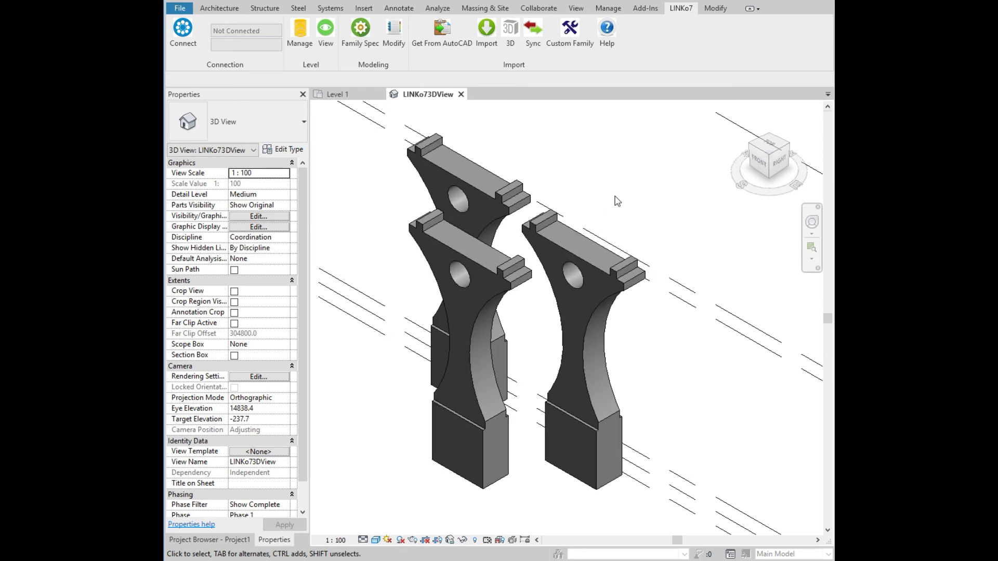
{"action": "scroll", "coordinate": [670, 341], "scroll_direction": "up", "scroll_amount": 1}
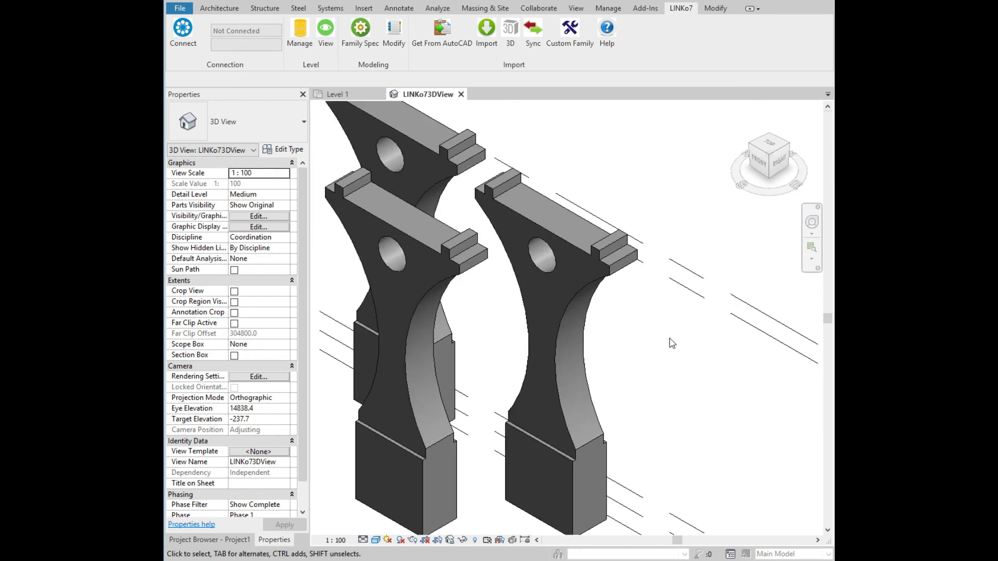